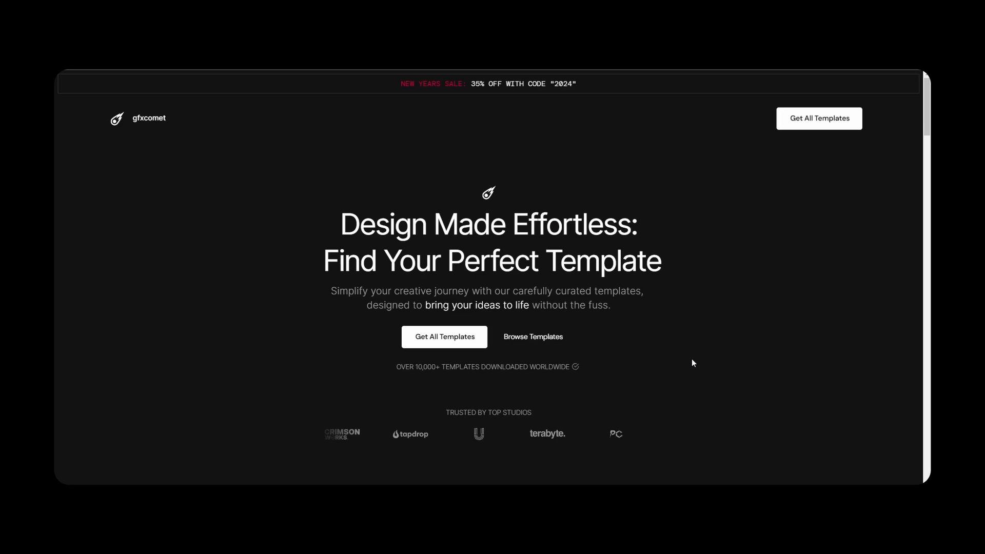
- Look through the template listings on the gfxcomet.com home page
{"action": "scroll", "coordinate": [648, 343], "scroll_direction": "down", "scroll_amount": 9}
{"action": "scroll", "coordinate": [722, 300], "scroll_direction": "up", "scroll_amount": 9}
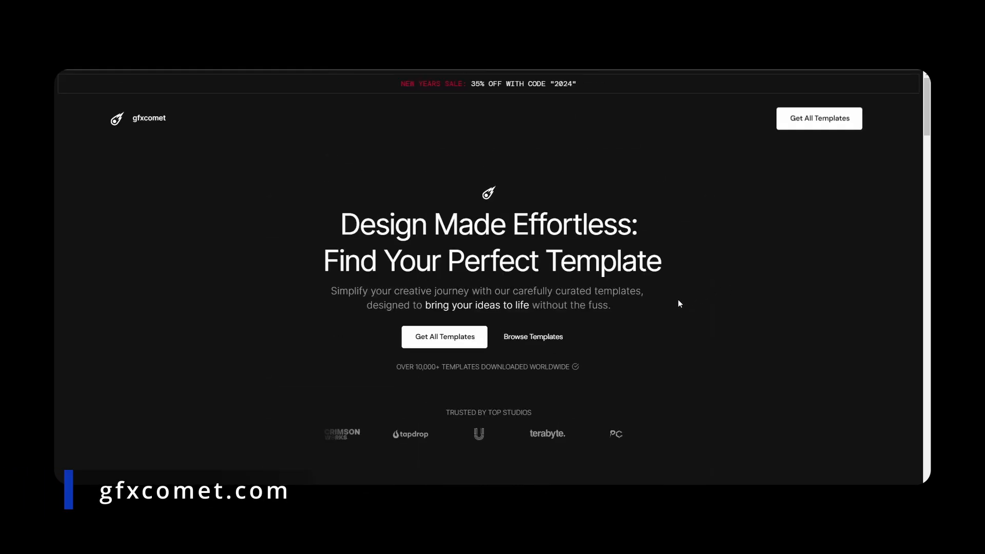
{"action": "scroll", "coordinate": [678, 304], "scroll_direction": "down", "scroll_amount": 8}
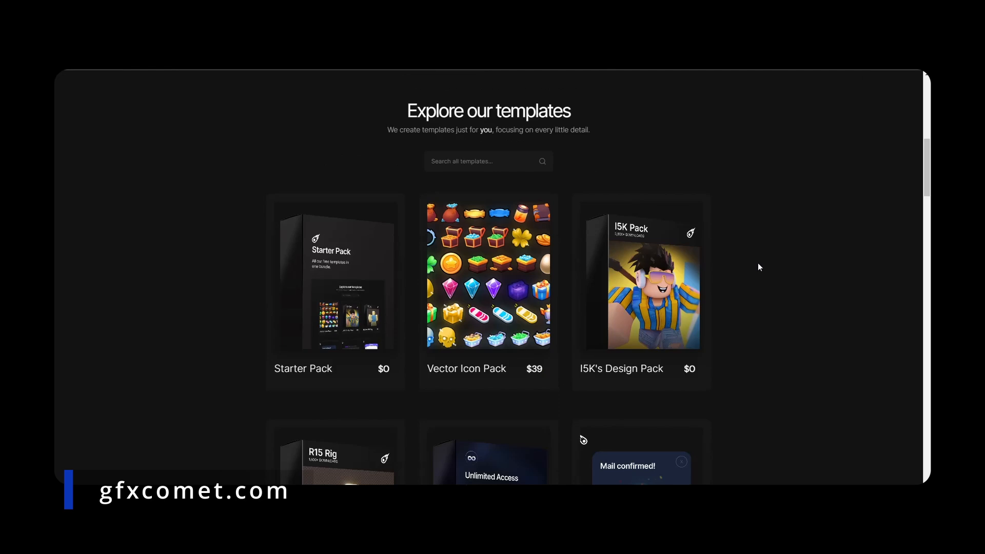
{"action": "scroll", "coordinate": [768, 263], "scroll_direction": "down", "scroll_amount": 5}
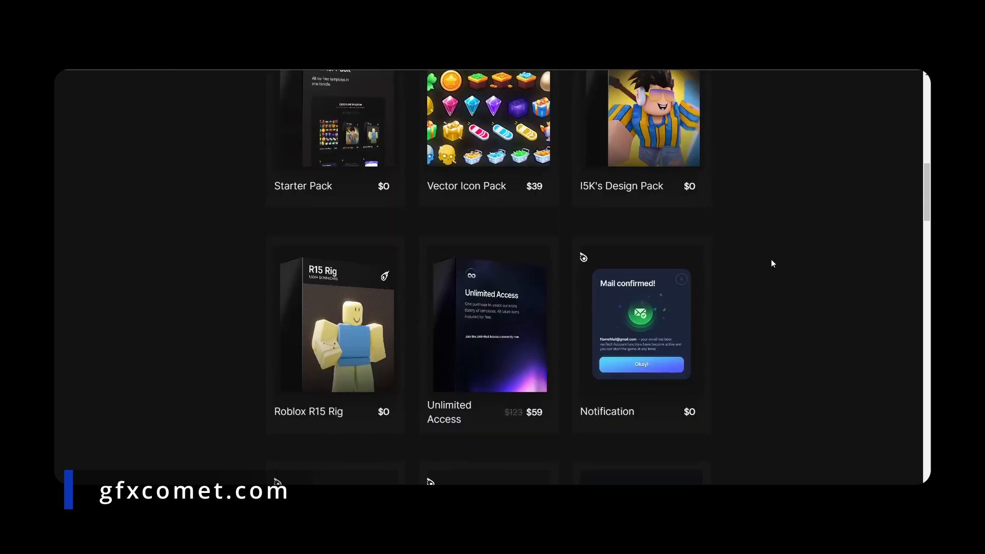
{"action": "scroll", "coordinate": [770, 246], "scroll_direction": "down", "scroll_amount": 5}
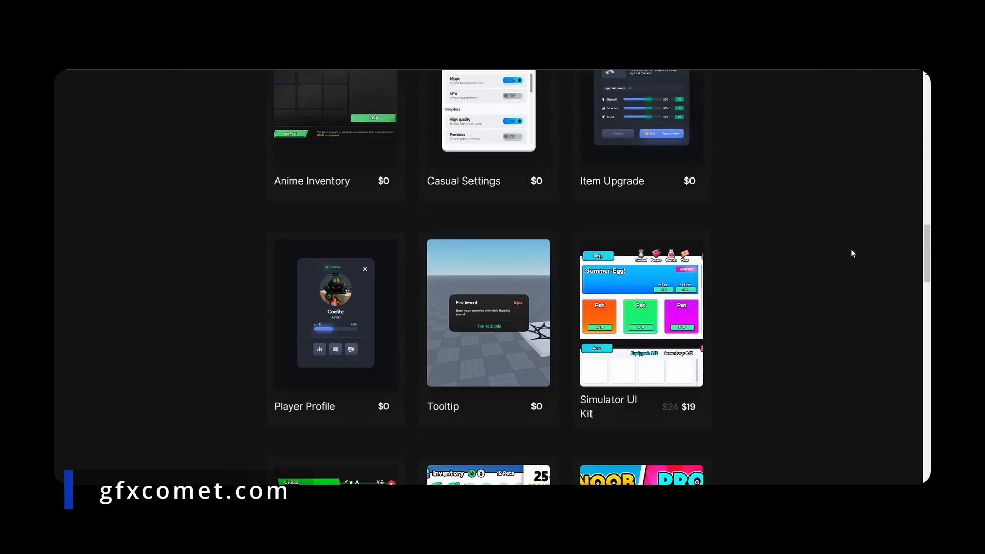
{"action": "scroll", "coordinate": [773, 207], "scroll_direction": "down", "scroll_amount": 3}
{"action": "scroll", "coordinate": [764, 243], "scroll_direction": "down", "scroll_amount": 3}
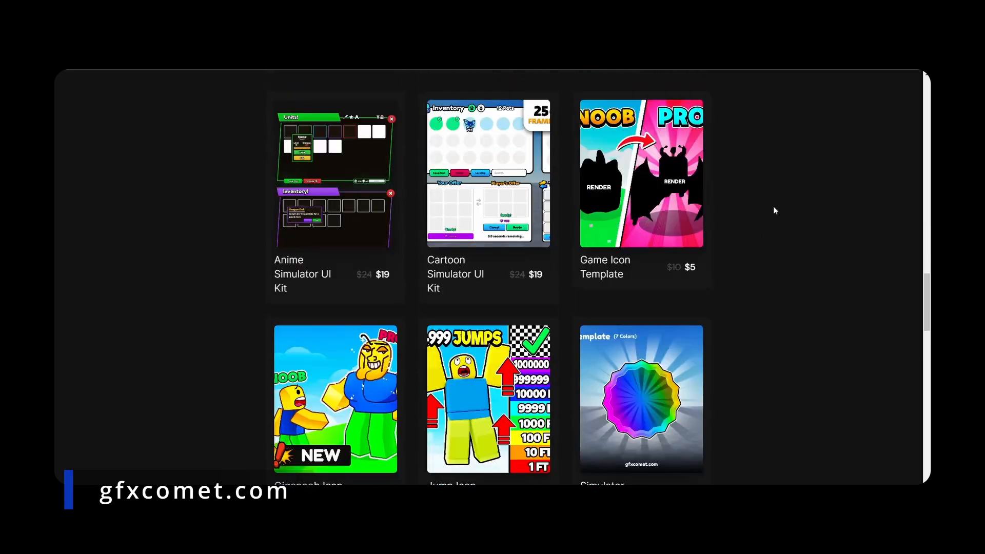
{"action": "scroll", "coordinate": [785, 259], "scroll_direction": "down", "scroll_amount": 4}
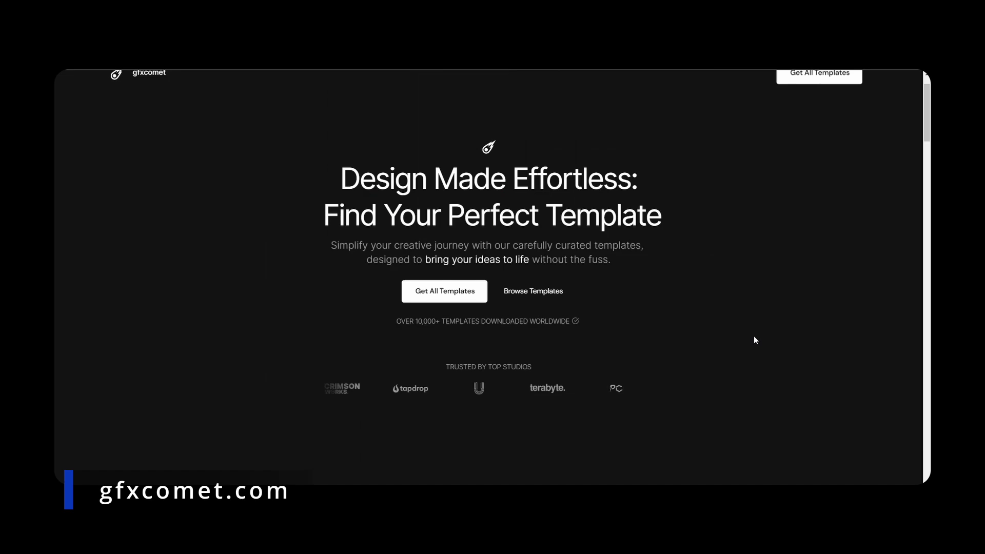
{"action": "scroll", "coordinate": [754, 338], "scroll_direction": "down", "scroll_amount": 8}
{"action": "scroll", "coordinate": [785, 287], "scroll_direction": "up", "scroll_amount": 4}
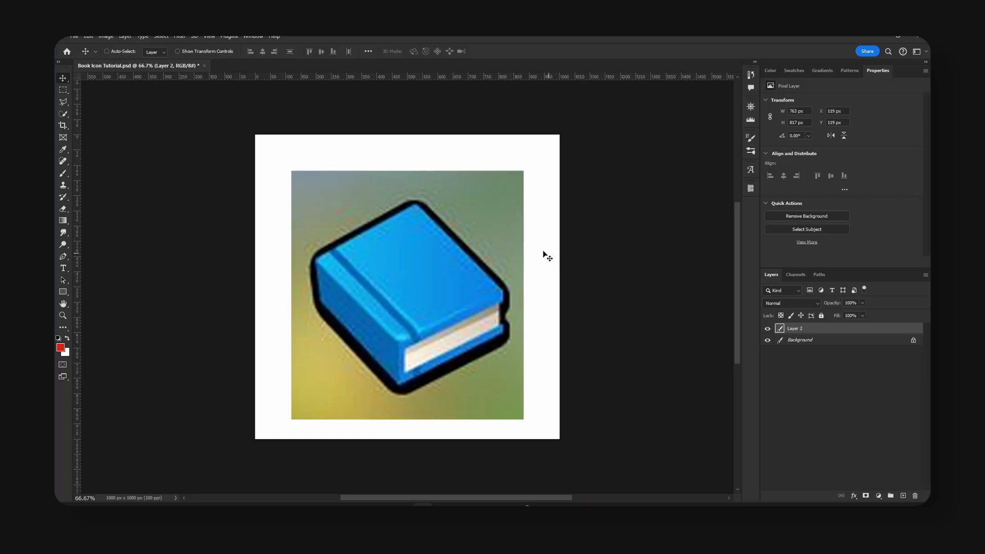
- In the Photoshop book icon document, trace the book's top, left and lower outline with a black pen shape on a new layer
{"action": "key", "text": "p"}
{"action": "key", "text": "d"}
{"action": "left_click", "coordinate": [904, 497]}
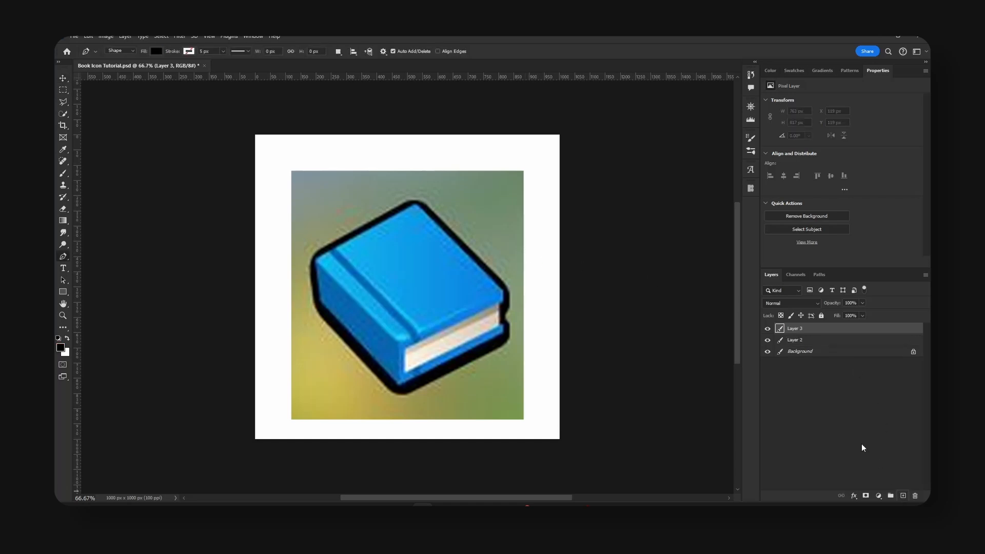
{"action": "left_click", "coordinate": [411, 209]}
{"action": "left_click", "coordinate": [419, 207]}
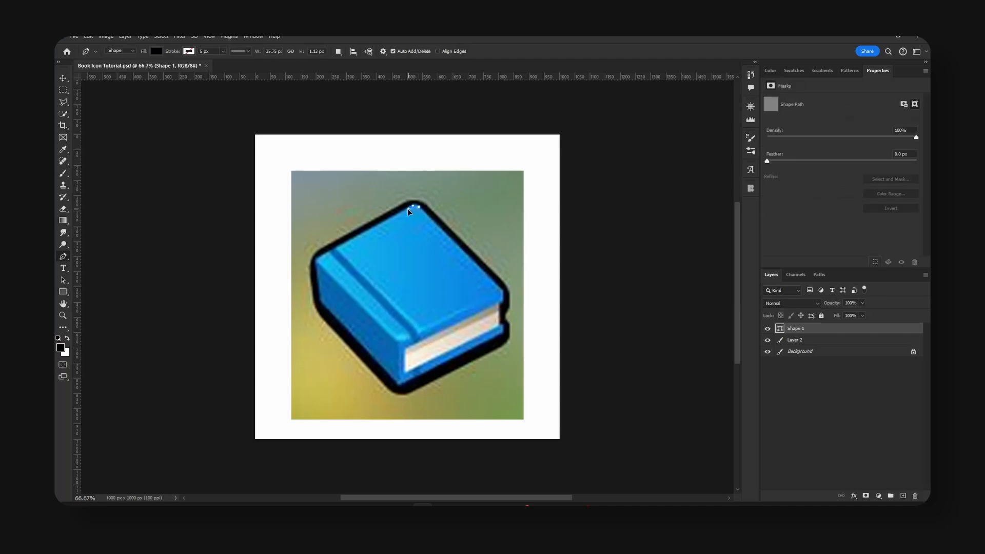
{"action": "left_click", "coordinate": [405, 210]}
{"action": "left_click", "coordinate": [321, 255]}
{"action": "left_click", "coordinate": [317, 263]}
{"action": "left_click", "coordinate": [320, 301]}
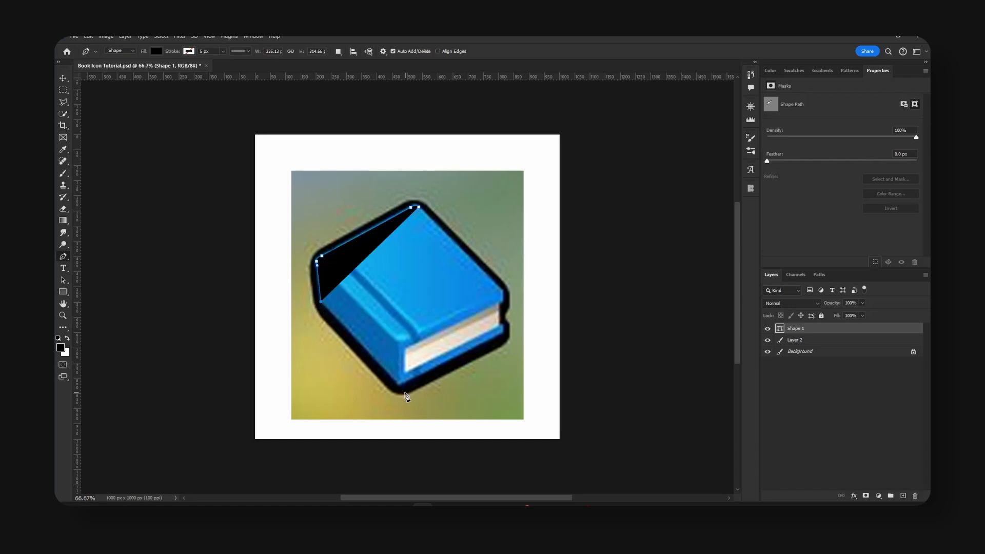
{"action": "left_click", "coordinate": [400, 383]}
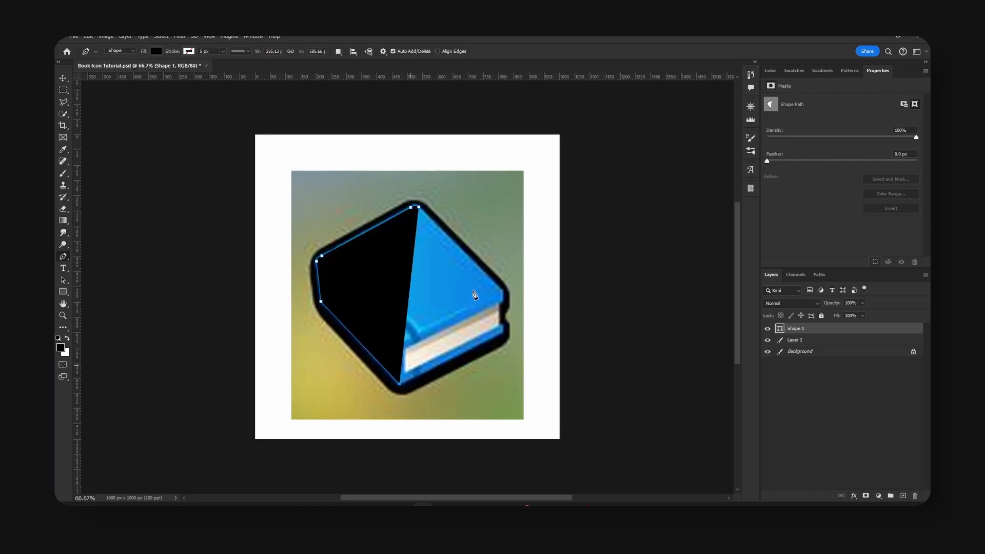
{"action": "left_click", "coordinate": [504, 333]}
- Lower the shape's fill to 0%, finish its outline along the book's right-hand page notch, and restore the fill to 100%
{"action": "left_click_drag", "start_coordinate": [838, 316], "coordinate": [487, 318]}
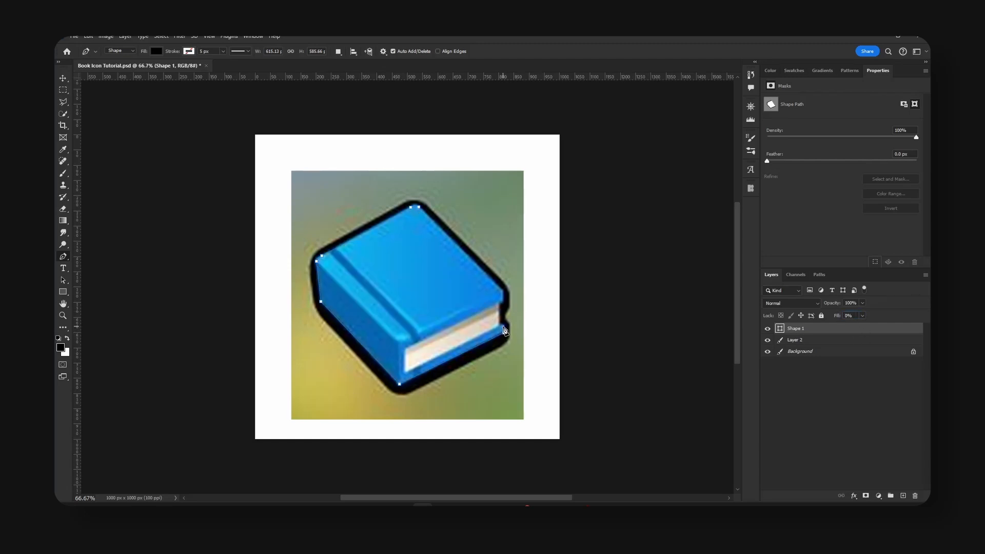
{"action": "left_click", "coordinate": [500, 303]}
{"action": "left_click_drag", "start_coordinate": [840, 317], "coordinate": [907, 322]}
- Shrink the reference image into the canvas's upper-left corner and move the traced book silhouette to the lower right
{"action": "key", "text": "v"}
{"action": "left_click_drag", "start_coordinate": [454, 286], "coordinate": [432, 280]}
{"action": "left_click", "coordinate": [847, 342]}
{"action": "key", "text": "ctrl+t"}
{"action": "left_click_drag", "start_coordinate": [490, 152], "coordinate": [440, 198]}
{"action": "left_click_drag", "start_coordinate": [403, 229], "coordinate": [359, 164]}
{"action": "left_click", "coordinate": [803, 329]}
{"action": "left_click_drag", "start_coordinate": [564, 321], "coordinate": [547, 353]}
- Fill the book silhouette with the blue sampled from the reference book's cover
{"action": "double_click", "coordinate": [780, 329]}
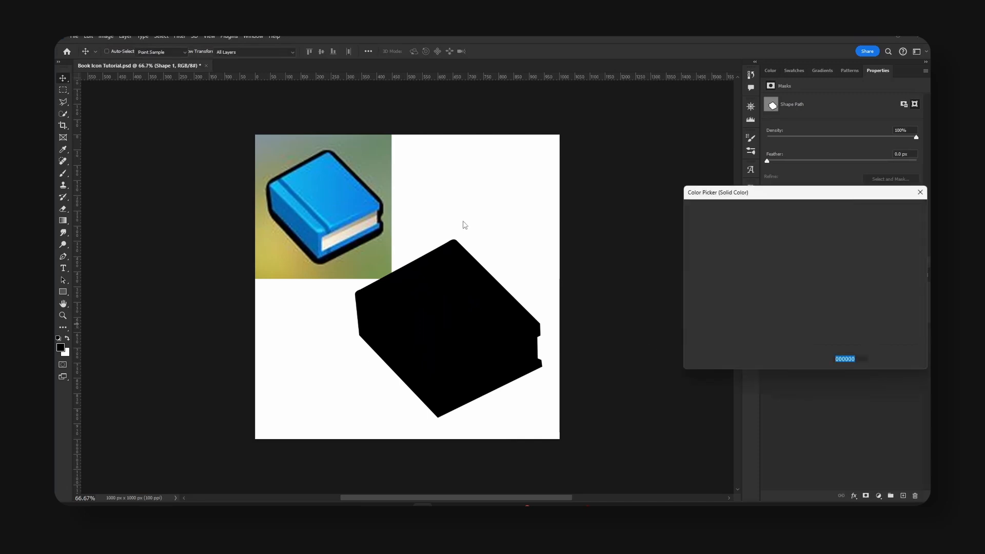
{"action": "left_click", "coordinate": [330, 191]}
{"action": "left_click", "coordinate": [896, 210]}
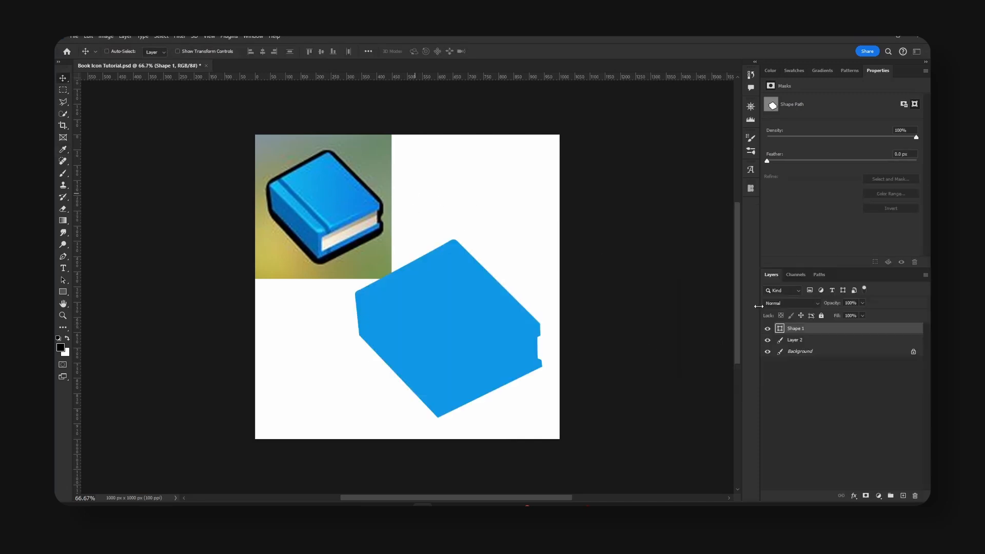
- Trace the reference book's page edges as a four-cornered pen shape on a new layer
{"action": "left_click", "coordinate": [905, 495]}
{"action": "key", "text": "p"}
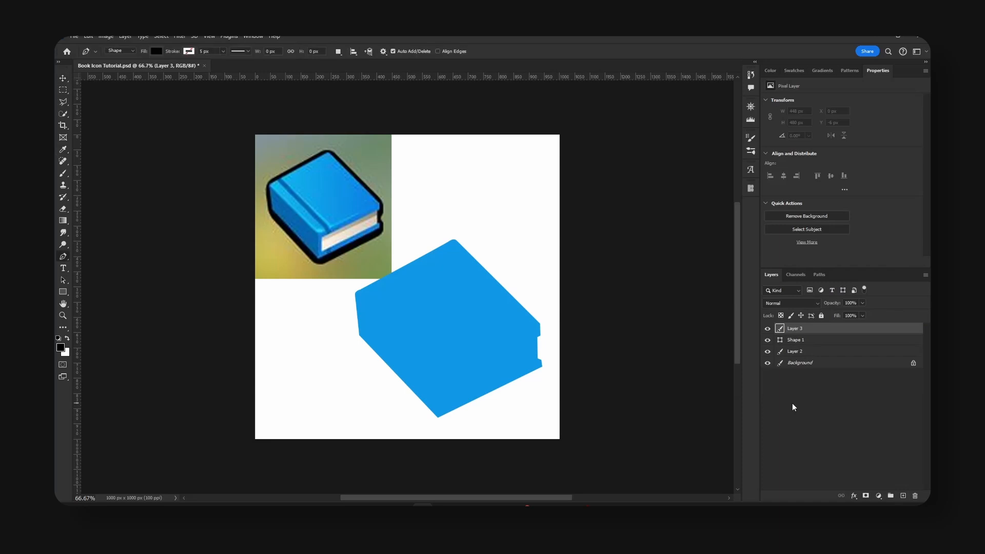
{"action": "key", "text": "ctrl+plus"}
{"action": "key", "text": "ctrl+plus"}
{"action": "key", "text": "space"}
{"action": "left_click_drag", "start_coordinate": [432, 204], "coordinate": [604, 361]}
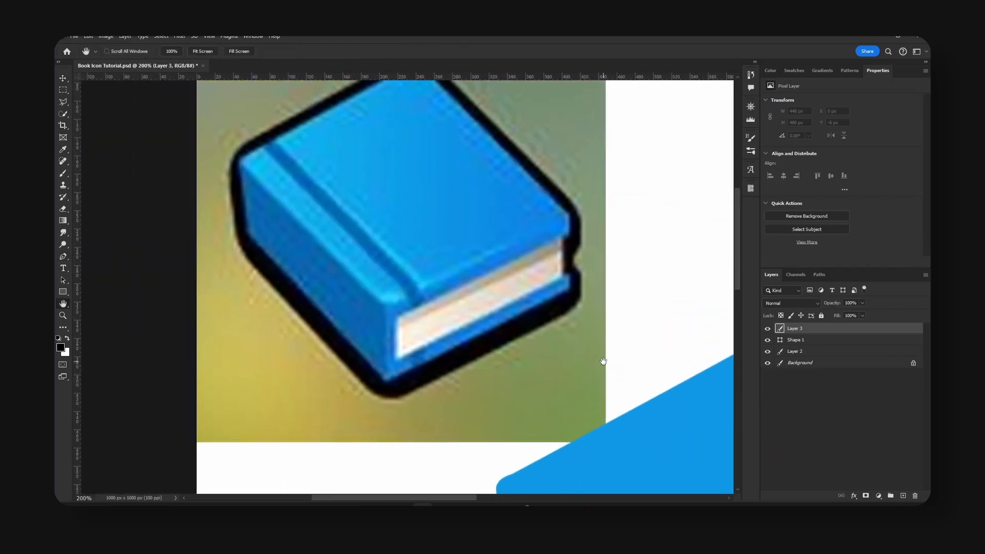
{"action": "left_click", "coordinate": [567, 278]}
{"action": "left_click", "coordinate": [561, 237]}
{"action": "left_click", "coordinate": [395, 362]}
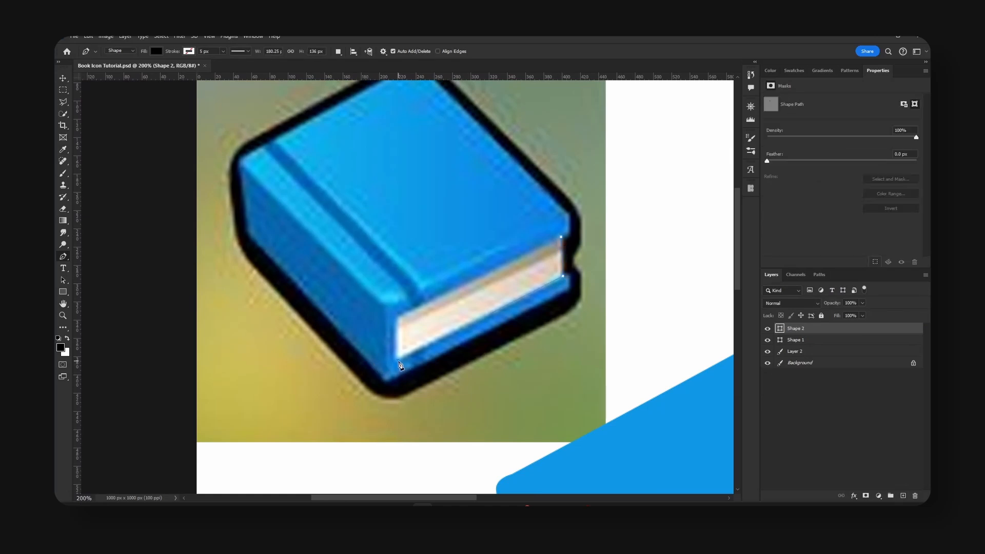
{"action": "left_click", "coordinate": [398, 316]}
- Move the page-edge shape onto the blue silhouette and transform it to fit
{"action": "key", "text": "v"}
{"action": "key", "text": "ctrl+minus"}
{"action": "key", "text": "ctrl+minus"}
{"action": "key", "text": "ctrl+minus"}
{"action": "left_click_drag", "start_coordinate": [472, 282], "coordinate": [615, 425]}
{"action": "key", "text": "ctrl+t"}
{"action": "key", "text": "Return"}
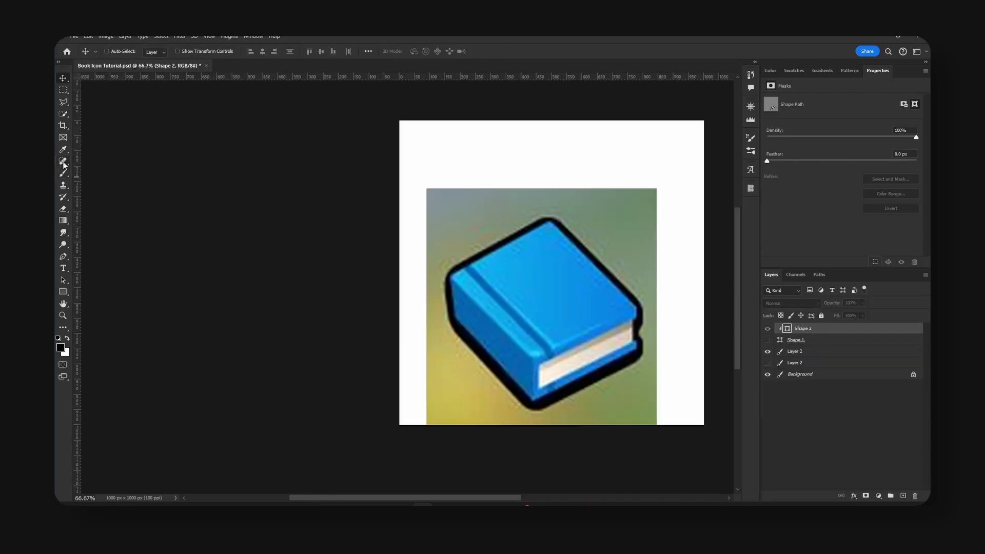
- Sample the cream colour of the reference's pages for the page-edge shape's fill, and show the blue silhouette
{"action": "key", "text": "i"}
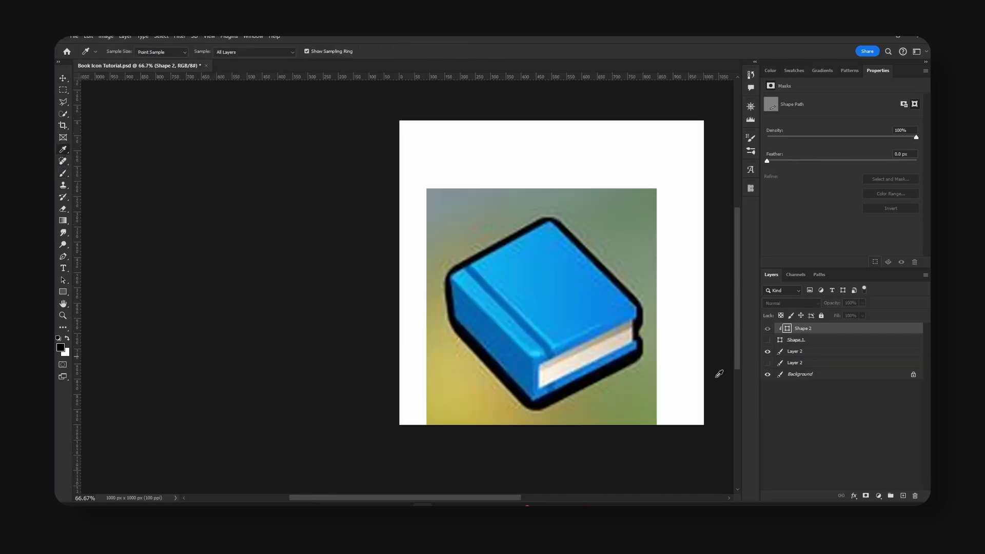
{"action": "left_click", "coordinate": [574, 356]}
{"action": "left_click", "coordinate": [768, 350]}
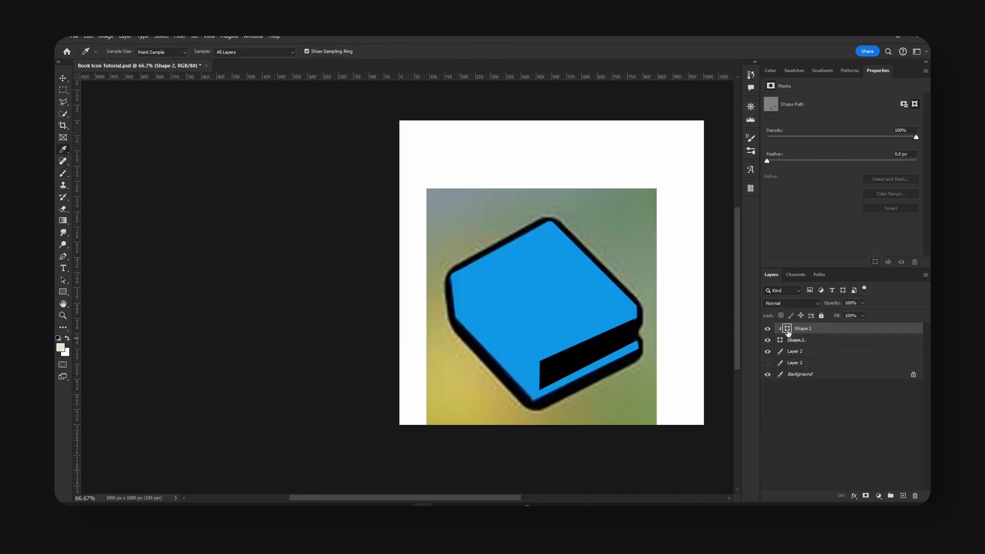
{"action": "double_click", "coordinate": [787, 329]}
{"action": "left_click", "coordinate": [61, 347]}
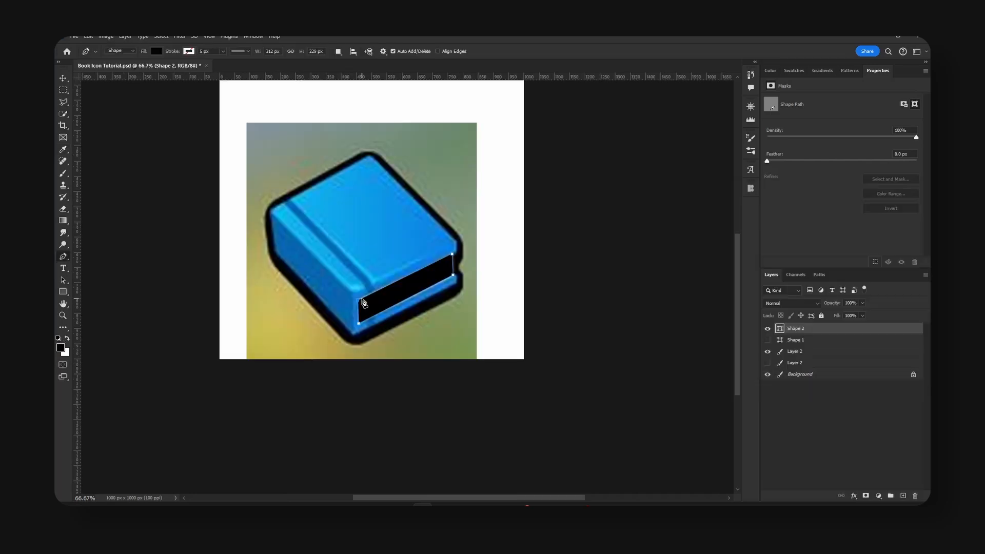
- Finish the page-edge shape with a rounded upper-left corner and show the blue silhouette beneath it
{"action": "left_click", "coordinate": [362, 303]}
{"action": "left_click", "coordinate": [362, 300]}
{"action": "key", "text": "Return"}
{"action": "left_click", "coordinate": [768, 341]}
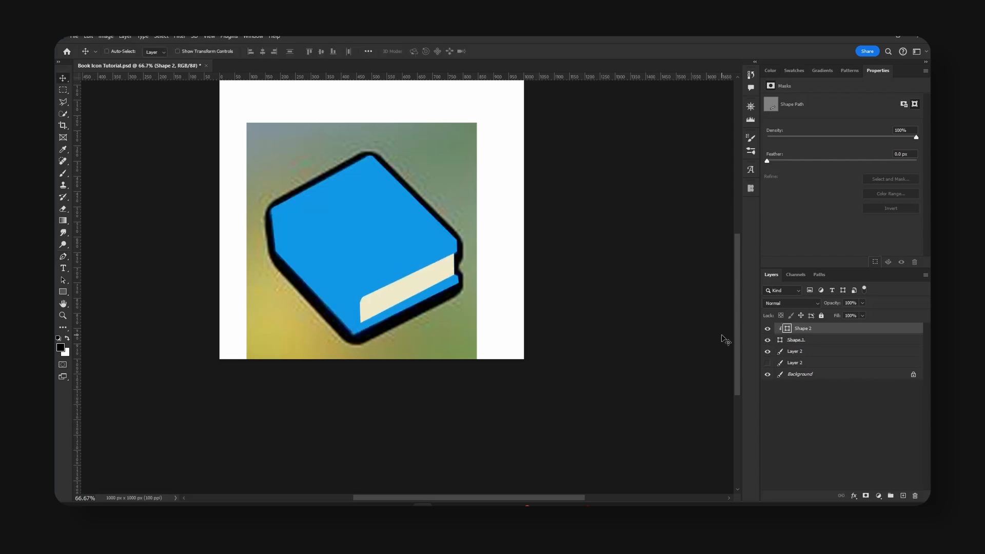
- Hide the silhouette and, on a new layer, trace the front cover's spine edge from its left corner to its rounded lower corner
{"action": "left_click", "coordinate": [767, 340]}
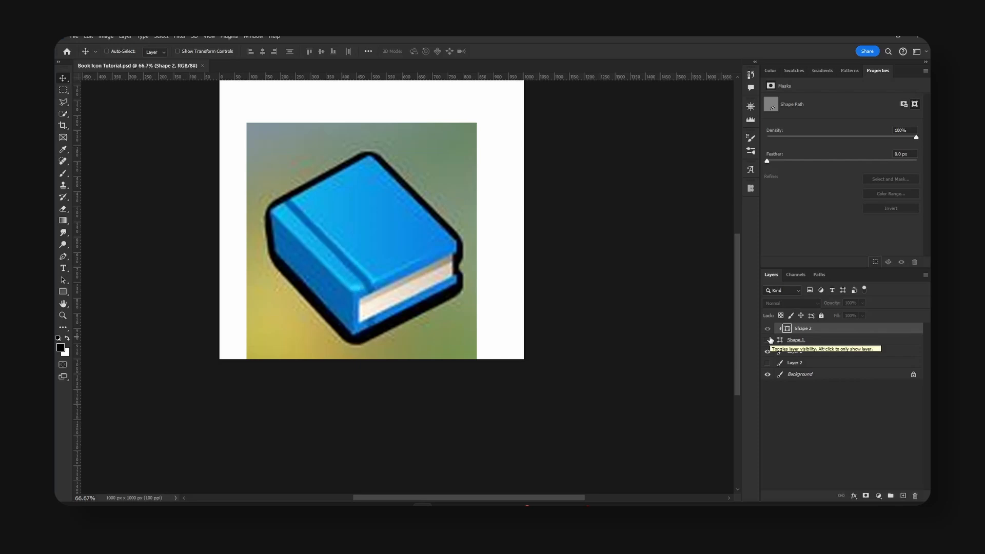
{"action": "left_click", "coordinate": [904, 496]}
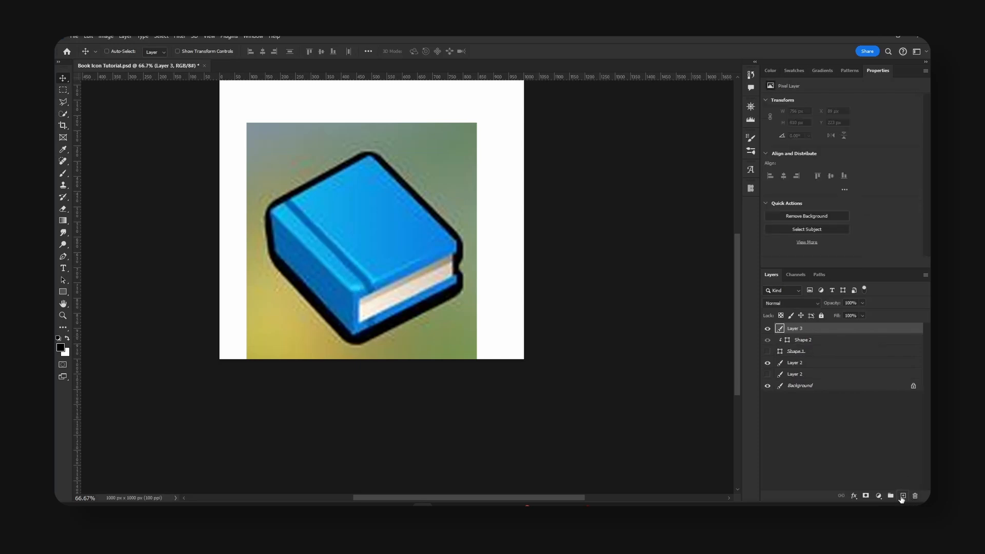
{"action": "key", "text": "p"}
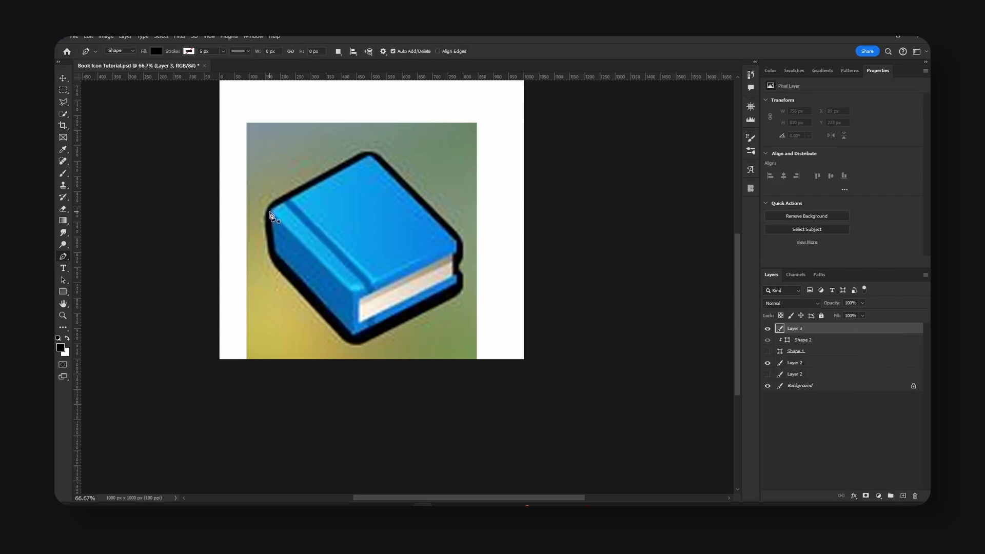
{"action": "left_click", "coordinate": [269, 212]}
{"action": "key", "text": "ctrl+z"}
{"action": "left_click", "coordinate": [347, 288]}
{"action": "left_click_drag", "start_coordinate": [360, 290], "coordinate": [364, 288]}
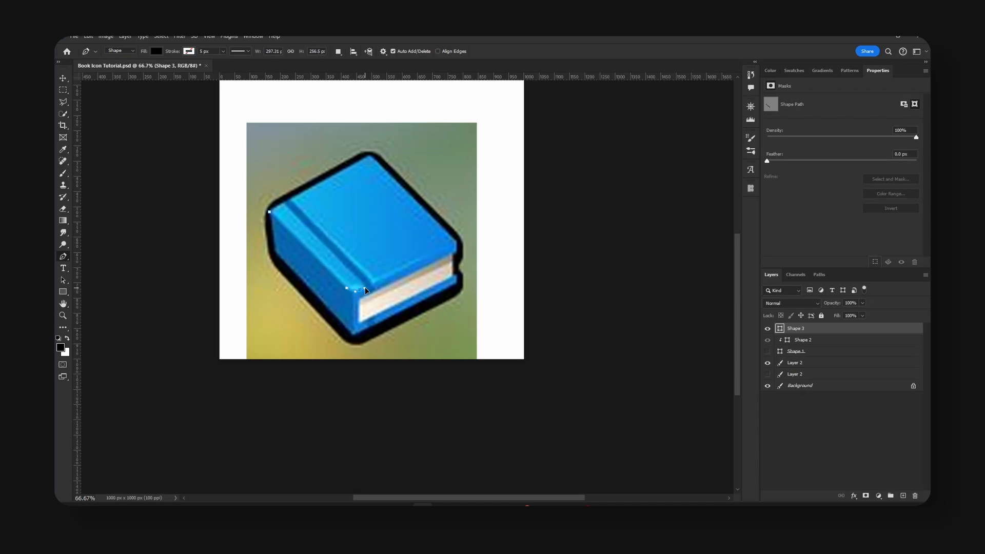
{"action": "left_click", "coordinate": [368, 285]}
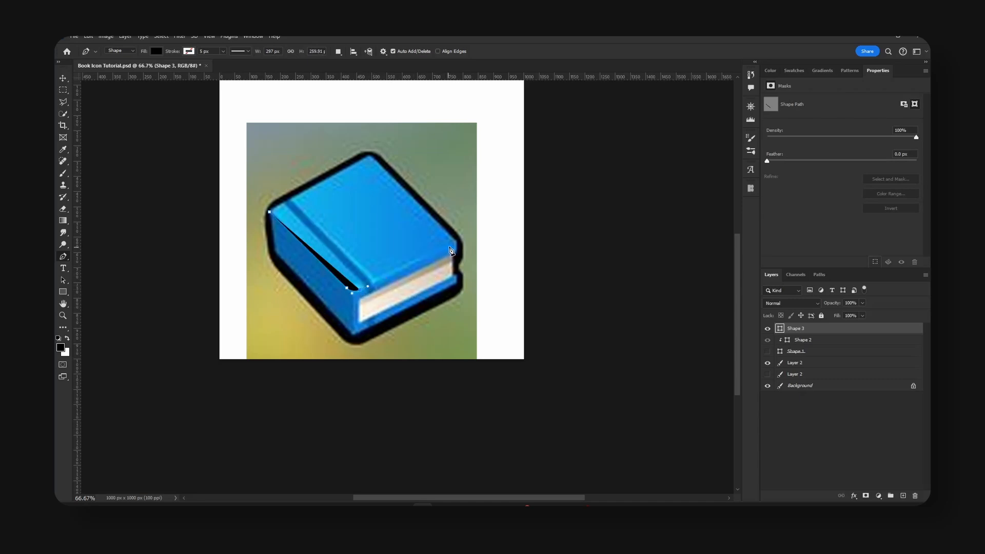
- Complete the cover shape by tracing to the book's right corner and looping loosely around above the book
{"action": "left_click", "coordinate": [452, 246]}
{"action": "key", "text": "ctrl+z"}
{"action": "left_click", "coordinate": [459, 241]}
{"action": "left_click", "coordinate": [436, 153]}
{"action": "left_click", "coordinate": [395, 135]}
{"action": "left_click", "coordinate": [351, 133]}
{"action": "left_click", "coordinate": [325, 147]}
{"action": "left_click", "coordinate": [269, 212]}
{"action": "key", "text": "Return"}
- Clip the cover shape to the book silhouette and show the silhouette
{"action": "right_click", "coordinate": [827, 328]}
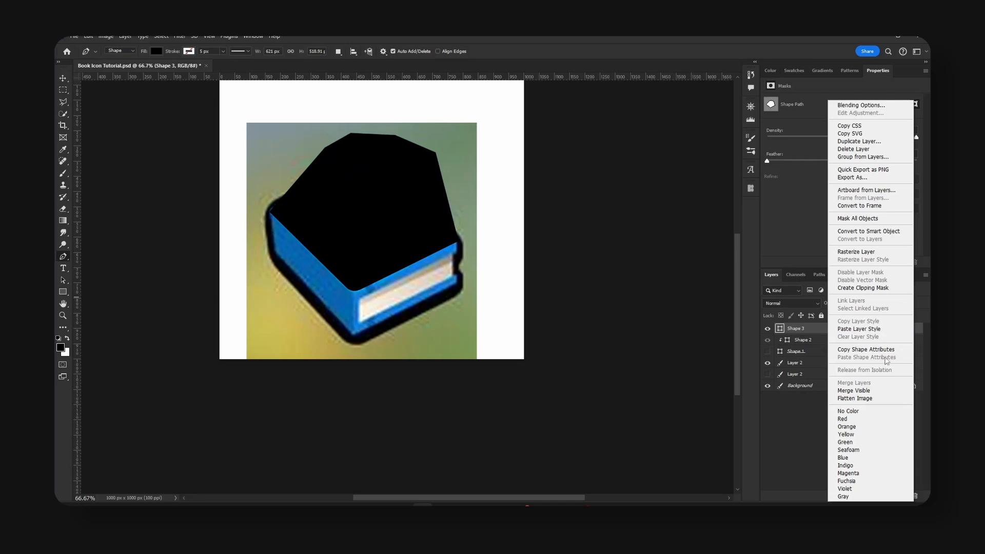
{"action": "left_click", "coordinate": [874, 288]}
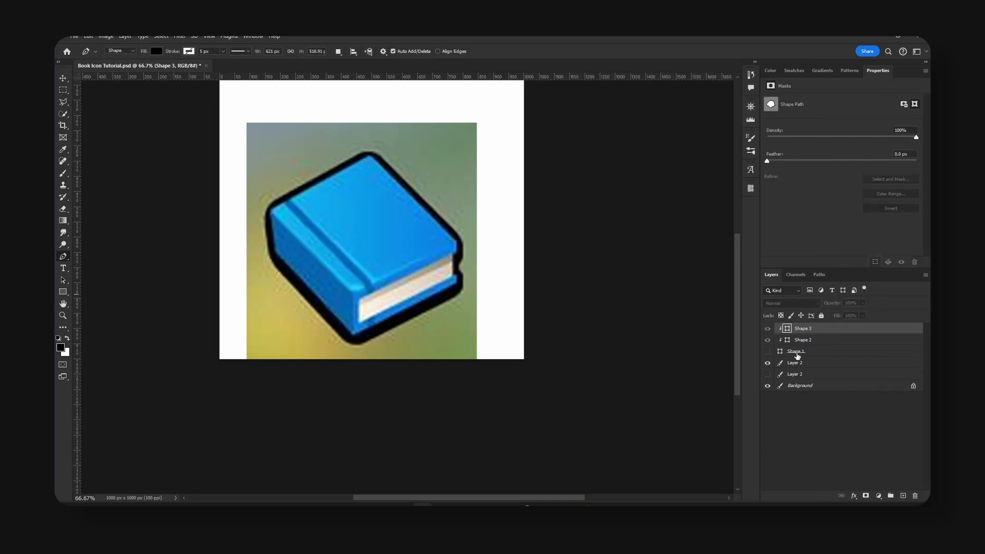
{"action": "left_click", "coordinate": [768, 352]}
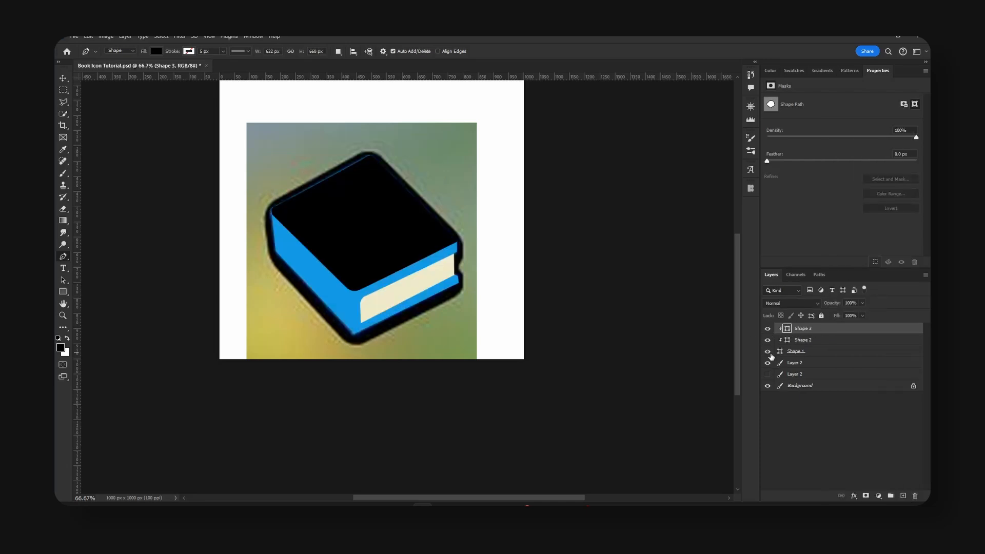
- Fill the cover shape with the blue #0990e7 sampled from the reference cover, then show the silhouette again
{"action": "left_click", "coordinate": [768, 353]}
{"action": "double_click", "coordinate": [787, 329]}
{"action": "left_click", "coordinate": [411, 218]}
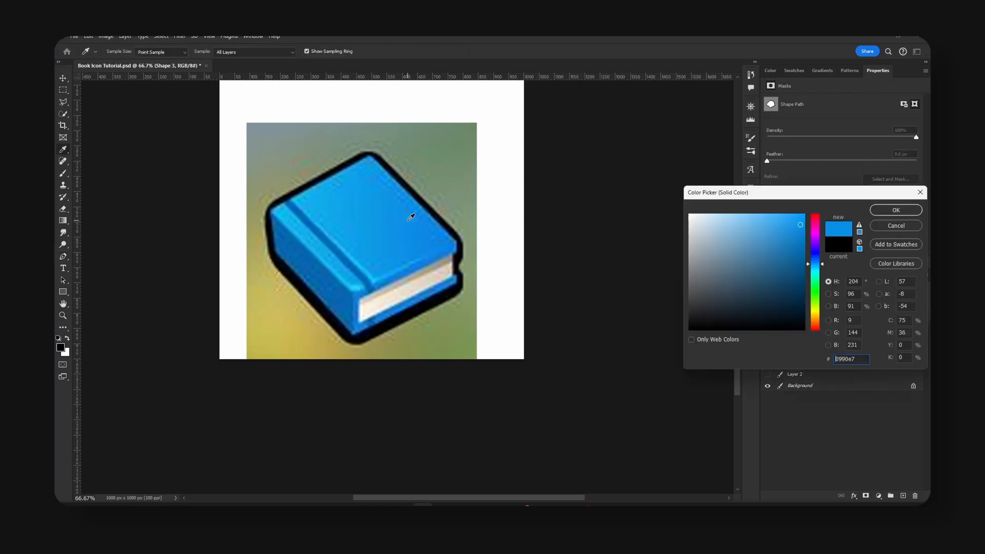
{"action": "left_click", "coordinate": [896, 210]}
{"action": "left_click", "coordinate": [768, 352]}
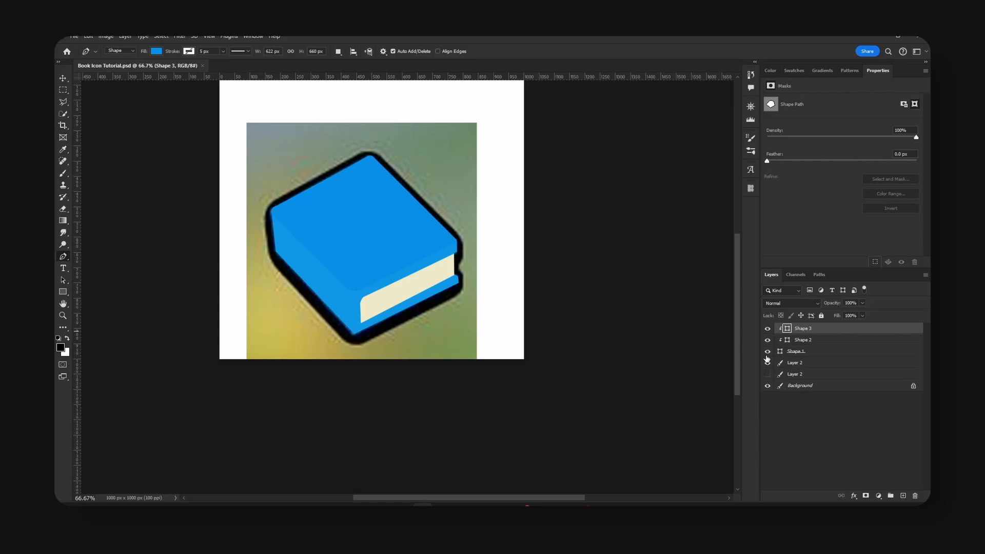
- Compare the recreated book with the reference by toggling the silhouette's visibility, and leave it hidden
{"action": "left_click", "coordinate": [769, 374]}
{"action": "left_click", "coordinate": [768, 351]}
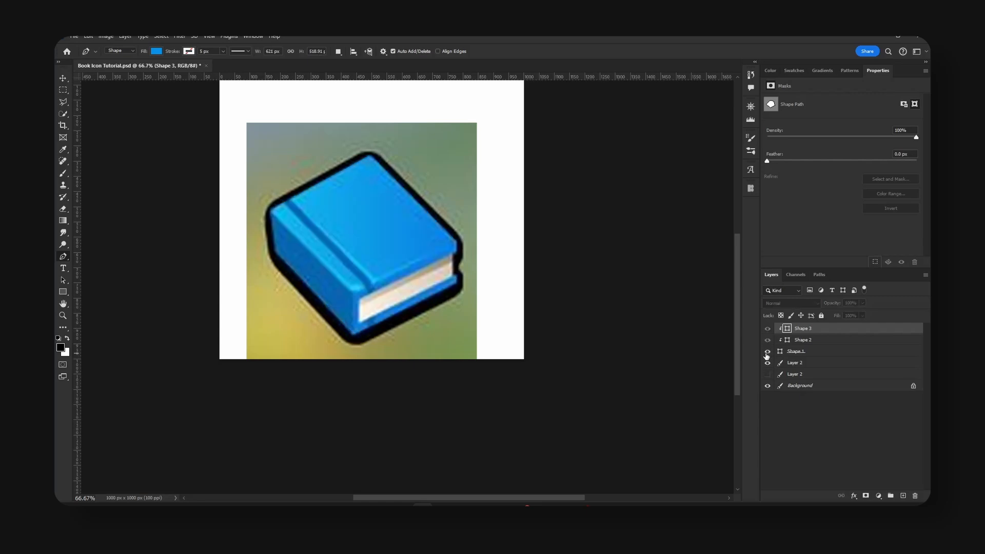
{"action": "left_click", "coordinate": [767, 353]}
{"action": "left_click", "coordinate": [767, 351]}
{"action": "left_click", "coordinate": [768, 351]}
- On a new layer beneath the cover shape, trace the book's page-side face from the front corner along the lower edge to the right corner
{"action": "left_click", "coordinate": [904, 496], "text": "ctrl"}
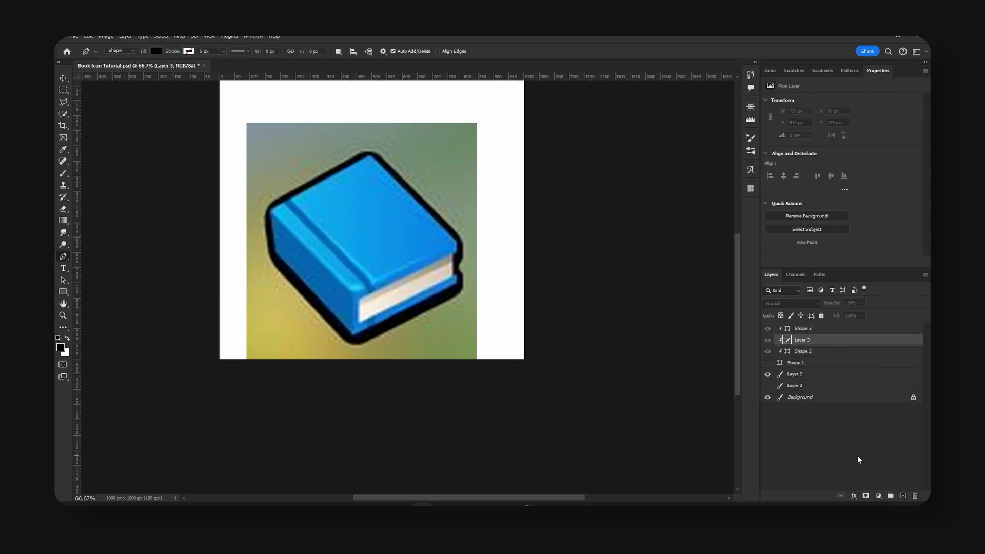
{"action": "left_click", "coordinate": [354, 292]}
{"action": "left_click", "coordinate": [354, 342]}
{"action": "left_click", "coordinate": [351, 339]}
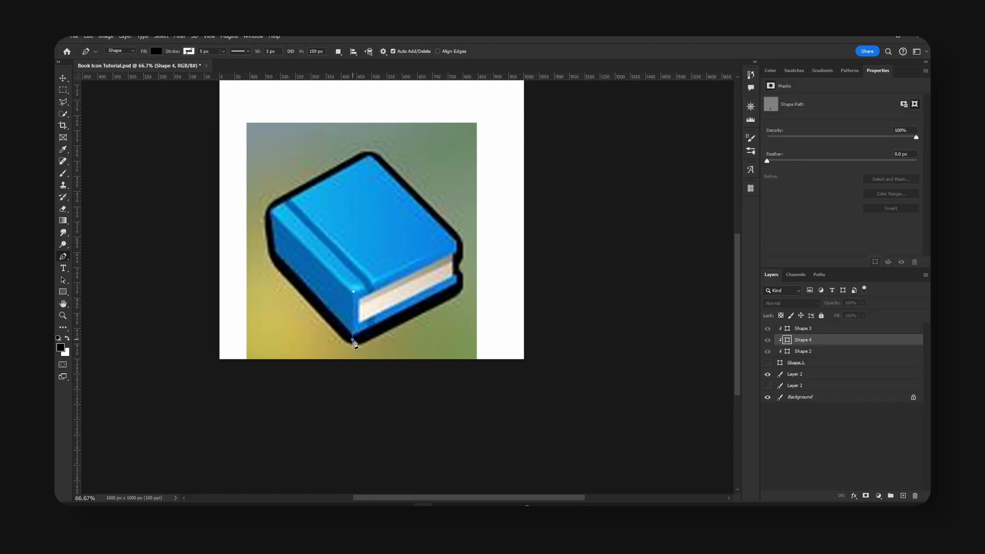
{"action": "left_click", "coordinate": [458, 287]}
{"action": "left_click", "coordinate": [464, 263]}
{"action": "key", "text": "ctrl+z"}
{"action": "left_click", "coordinate": [456, 241]}
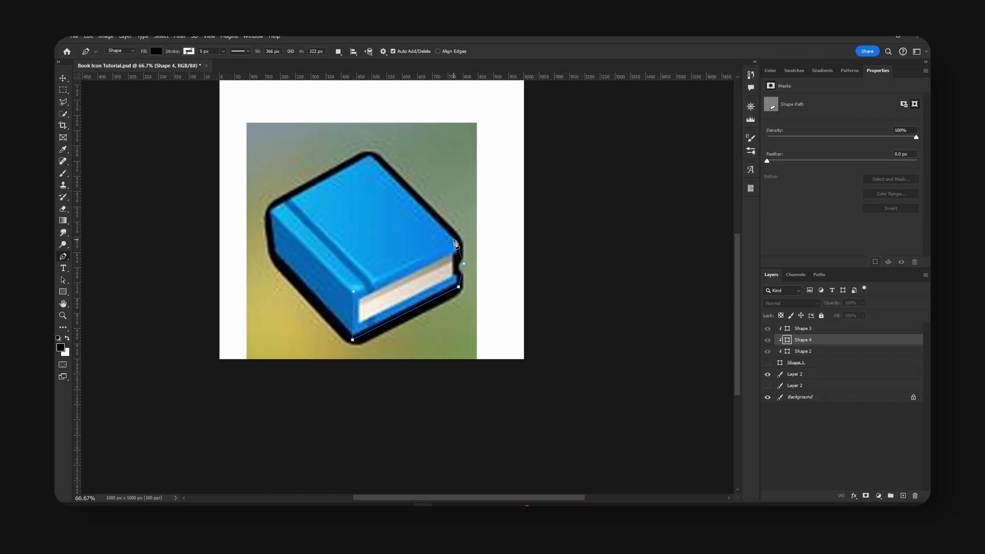
{"action": "left_click", "coordinate": [353, 293]}
- Fill the page-side face with the blue sampled from the reference cover's lower edge and place it beneath the pages shape
{"action": "double_click", "coordinate": [787, 341]}
{"action": "left_click", "coordinate": [420, 264]}
{"action": "key", "text": "Return"}
{"action": "key", "text": "v"}
{"action": "mouse_move", "coordinate": [816, 345]}
{"action": "left_mouse_down"}
{"action": "mouse_move", "coordinate": [827, 348]}
{"action": "mouse_move", "coordinate": [819, 356]}
{"action": "left_mouse_up"}
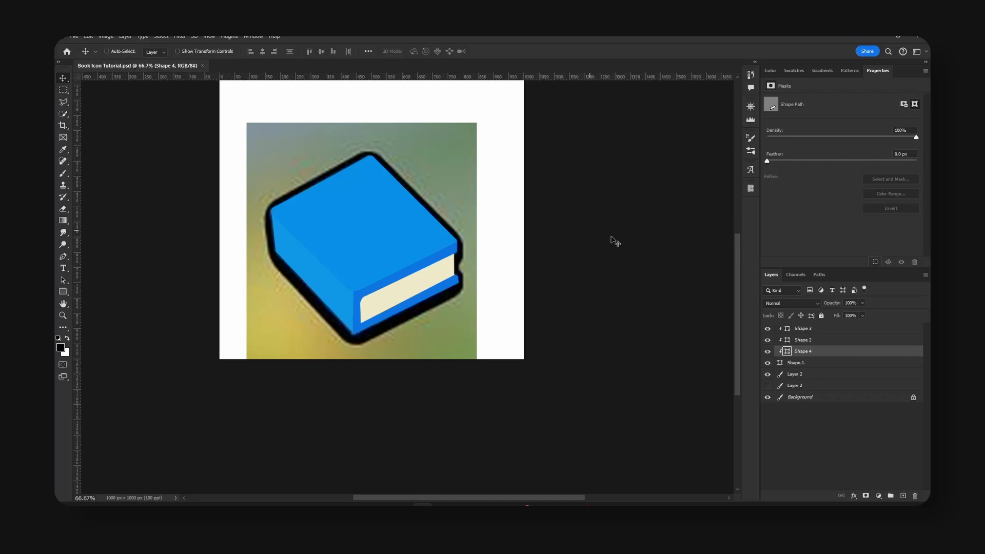
- Move all the recreated book shapes to the canvas's upper right and the reference image to its lower left
{"action": "left_click", "coordinate": [812, 329]}
{"action": "left_click", "coordinate": [804, 367], "text": "shift"}
{"action": "left_click_drag", "start_coordinate": [441, 291], "coordinate": [490, 207]}
{"action": "left_click_drag", "start_coordinate": [497, 167], "coordinate": [504, 270]}
{"action": "left_click_drag", "start_coordinate": [491, 275], "coordinate": [498, 260]}
{"action": "left_click", "coordinate": [829, 376]}
{"action": "left_click_drag", "start_coordinate": [515, 352], "coordinate": [463, 371]}
{"action": "left_click_drag", "start_coordinate": [429, 271], "coordinate": [440, 261]}
- Add a new layer above the cover shape and clip it to the book silhouette
{"action": "left_click", "coordinate": [461, 241], "text": "ctrl"}
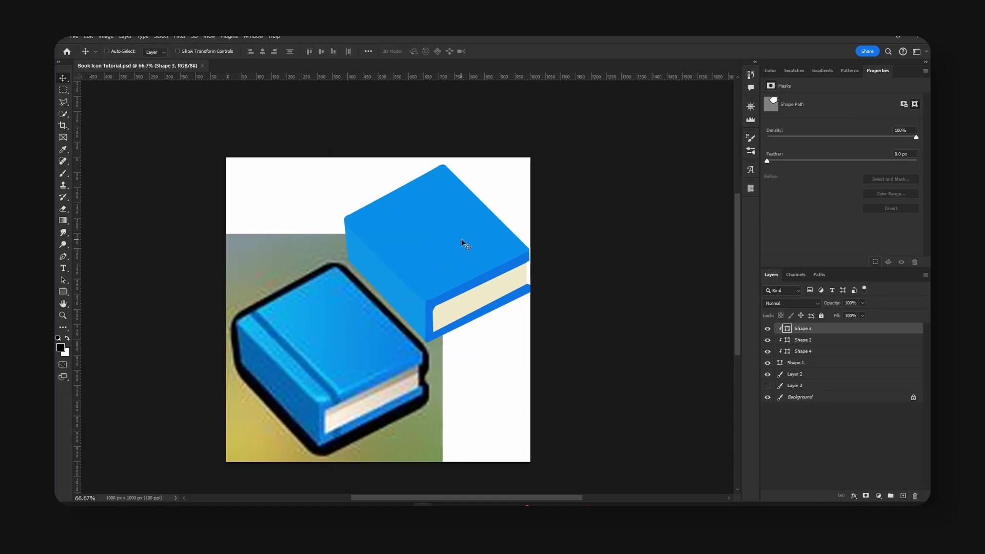
{"action": "left_click", "coordinate": [768, 328]}
{"action": "left_click", "coordinate": [768, 329]}
{"action": "left_click", "coordinate": [905, 496]}
{"action": "right_click", "coordinate": [830, 329]}
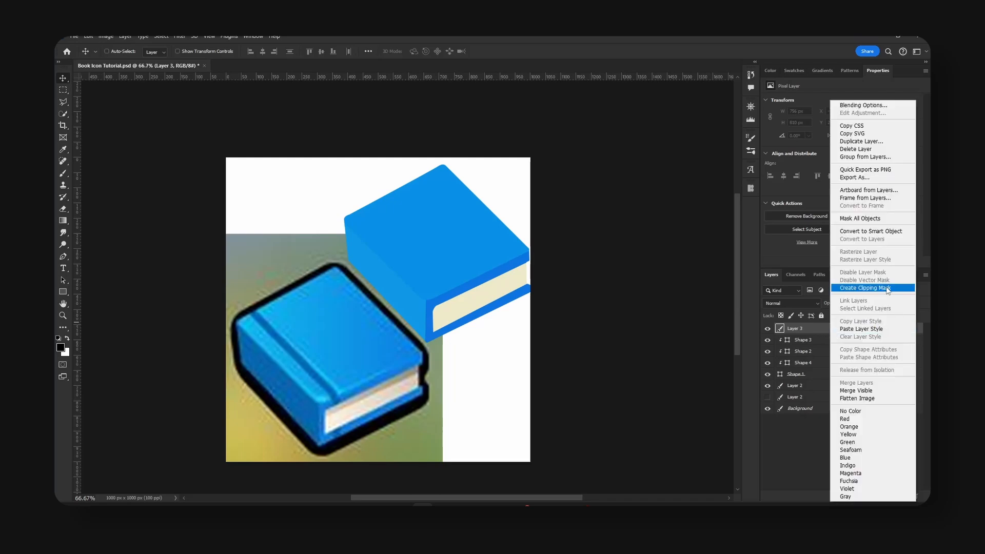
- Paint soft black shading over the cover's right side and a soft white highlight over its left with an 800 px brush
{"action": "key", "text": "b"}
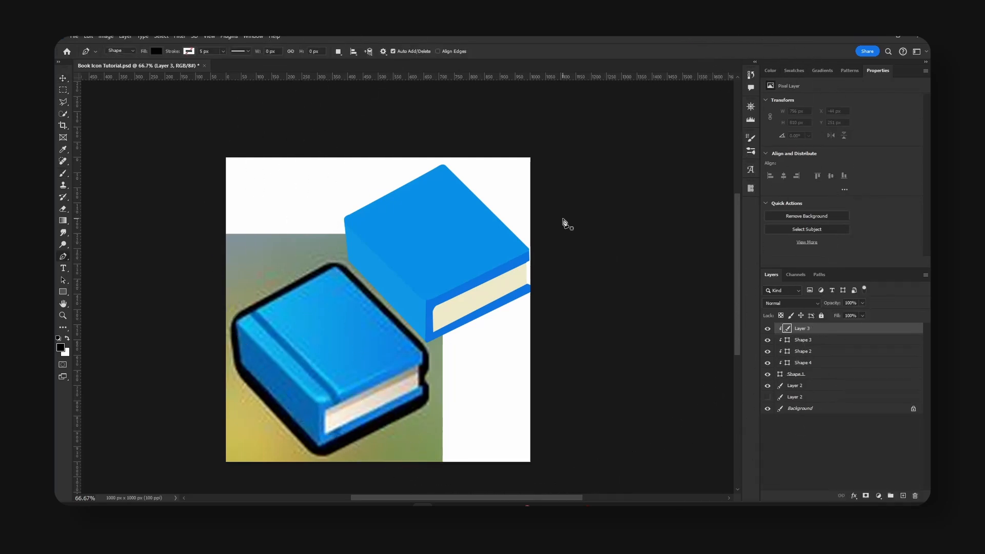
{"action": "key", "text": "bracketleft"}
{"action": "key", "text": "bracketleft"}
{"action": "key", "text": "bracketleft"}
{"action": "key", "text": "bracketleft"}
{"action": "key", "text": "bracketleft"}
{"action": "key", "text": "bracketleft"}
{"action": "key", "text": "bracketleft"}
{"action": "key", "text": "bracketleft"}
{"action": "key", "text": "bracketleft"}
{"action": "key", "text": "bracketleft"}
{"action": "key", "text": "bracketleft"}
{"action": "key", "text": "bracketleft"}
{"action": "key", "text": "bracketleft"}
{"action": "key", "text": "bracketleft"}
{"action": "key", "text": "bracketleft"}
{"action": "key", "text": "bracketleft"}
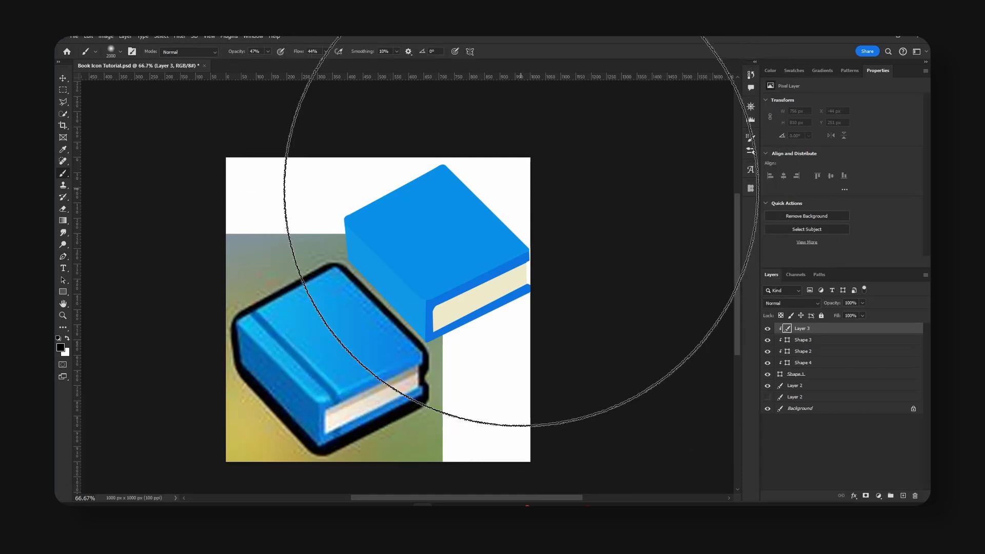
{"action": "mouse_move", "coordinate": [496, 180]}
{"action": "left_mouse_down"}
{"action": "mouse_move", "coordinate": [484, 274]}
{"action": "mouse_move", "coordinate": [510, 260]}
{"action": "mouse_move", "coordinate": [484, 297]}
{"action": "mouse_move", "coordinate": [488, 261]}
{"action": "mouse_move", "coordinate": [477, 265]}
{"action": "mouse_move", "coordinate": [477, 246]}
{"action": "mouse_move", "coordinate": [456, 292]}
{"action": "mouse_move", "coordinate": [488, 256]}
{"action": "left_mouse_up"}
{"action": "key", "text": "bracketleft"}
{"action": "key", "text": "bracketright"}
{"action": "key", "text": "bracketright"}
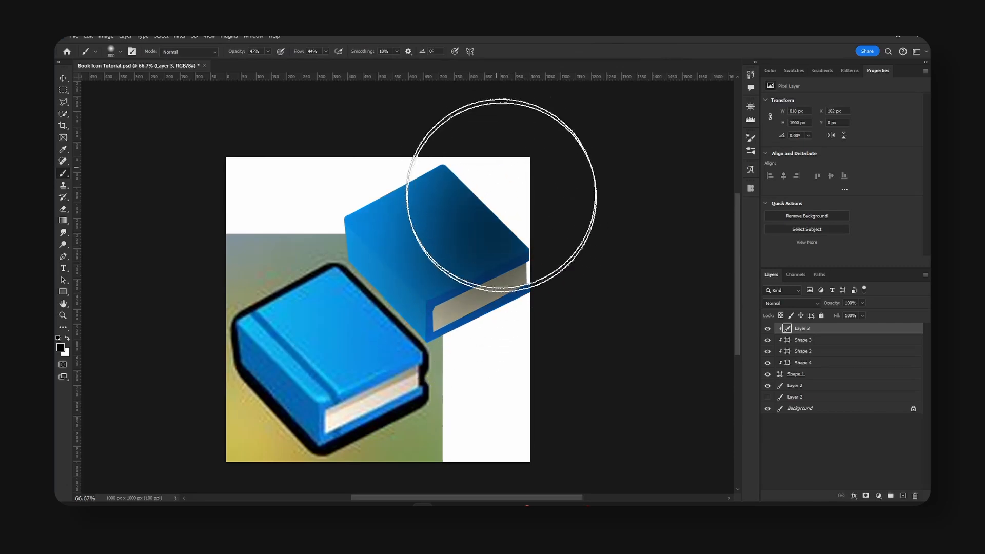
{"action": "key", "text": "x"}
{"action": "mouse_move", "coordinate": [363, 186]}
{"action": "left_mouse_down"}
{"action": "mouse_move", "coordinate": [374, 214]}
{"action": "mouse_move", "coordinate": [370, 166]}
{"action": "mouse_move", "coordinate": [379, 208]}
{"action": "left_mouse_up"}
- Delete the shading outside the cover shape's outline and set the shading layer's blend mode to Overlay
{"action": "key", "text": "v"}
{"action": "left_click", "coordinate": [806, 340]}
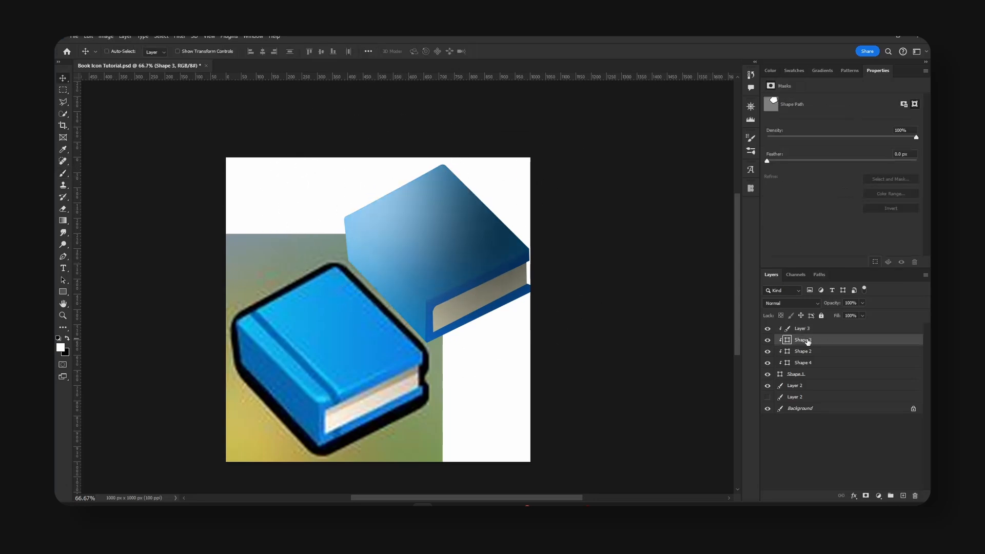
{"action": "left_click", "coordinate": [788, 340], "text": "ctrl"}
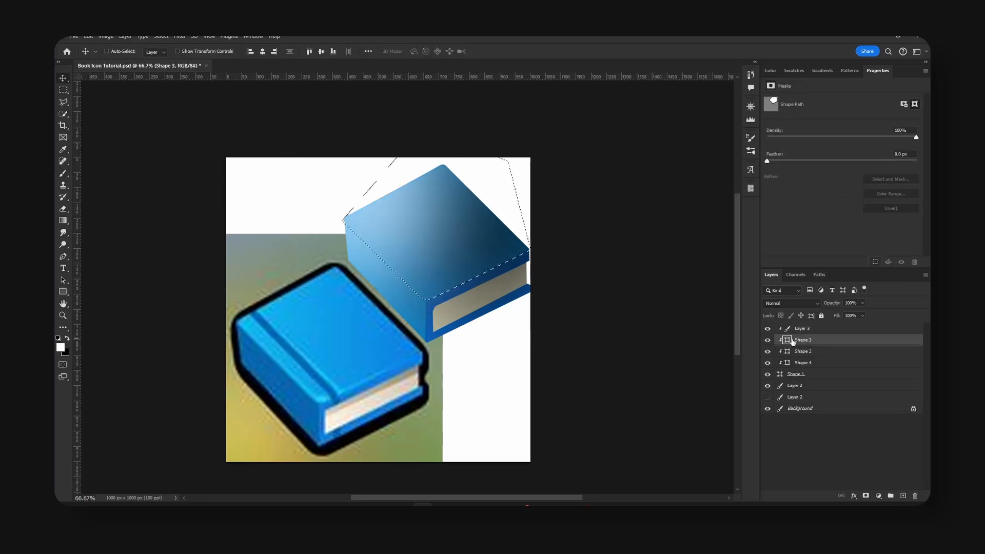
{"action": "left_click", "coordinate": [64, 91]}
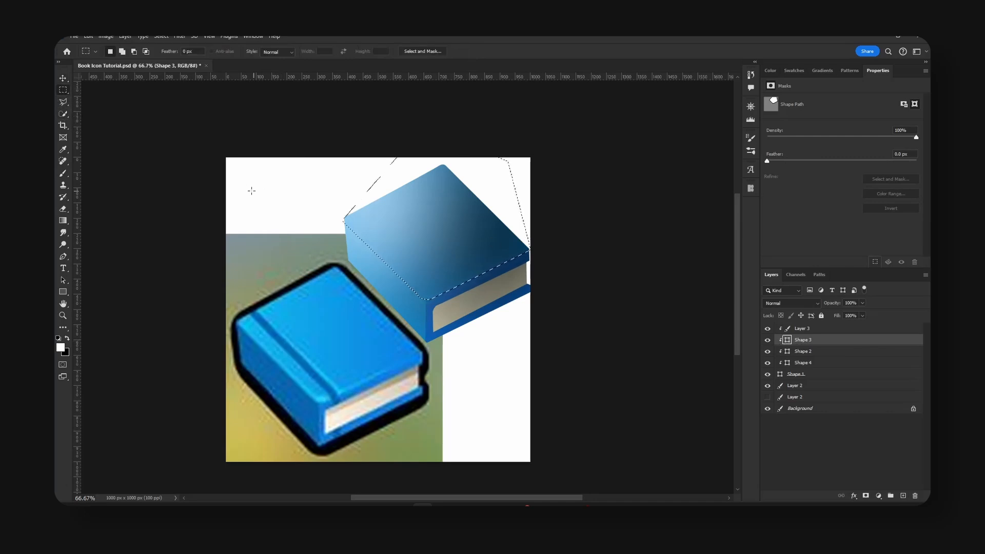
{"action": "right_click", "coordinate": [417, 220]}
{"action": "right_click", "coordinate": [396, 247]}
{"action": "left_click", "coordinate": [421, 268]}
{"action": "key", "text": "alt+bracketright"}
{"action": "key", "text": "Delete"}
{"action": "key", "text": "ctrl+d"}
{"action": "key", "text": "v"}
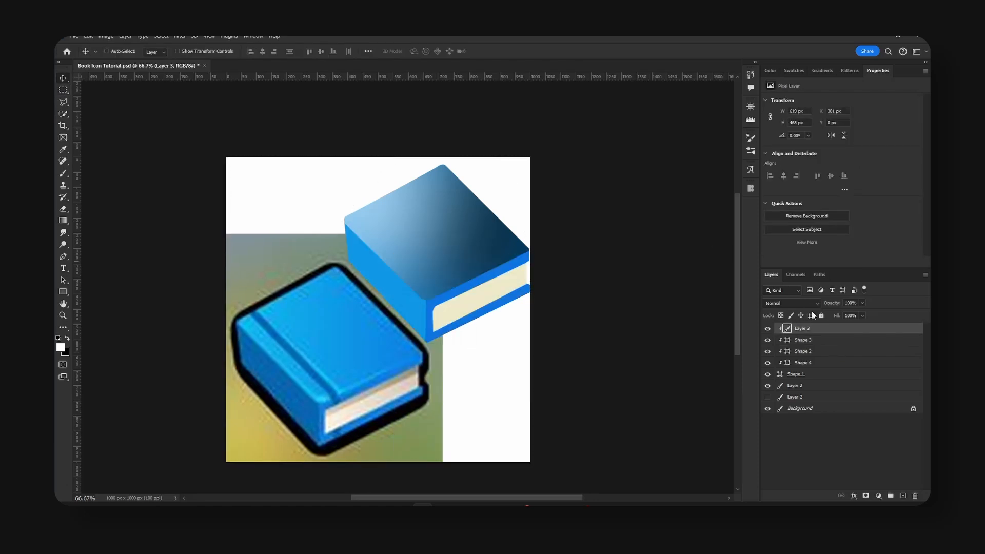
{"action": "left_click", "coordinate": [810, 304]}
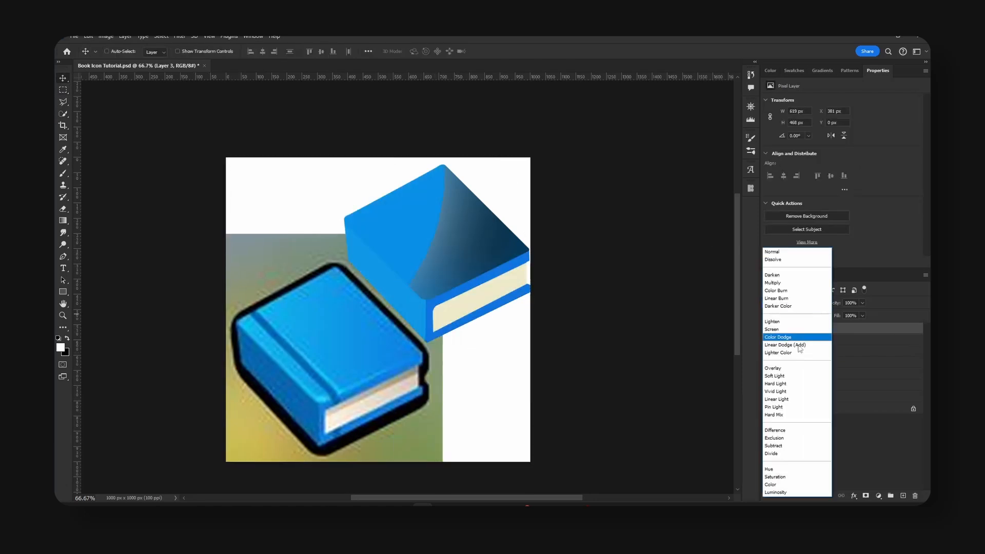
{"action": "left_click", "coordinate": [801, 368]}
- Fill the book silhouette with the dark blue #006db2 sampled from the reference spine
{"action": "left_click", "coordinate": [801, 374]}
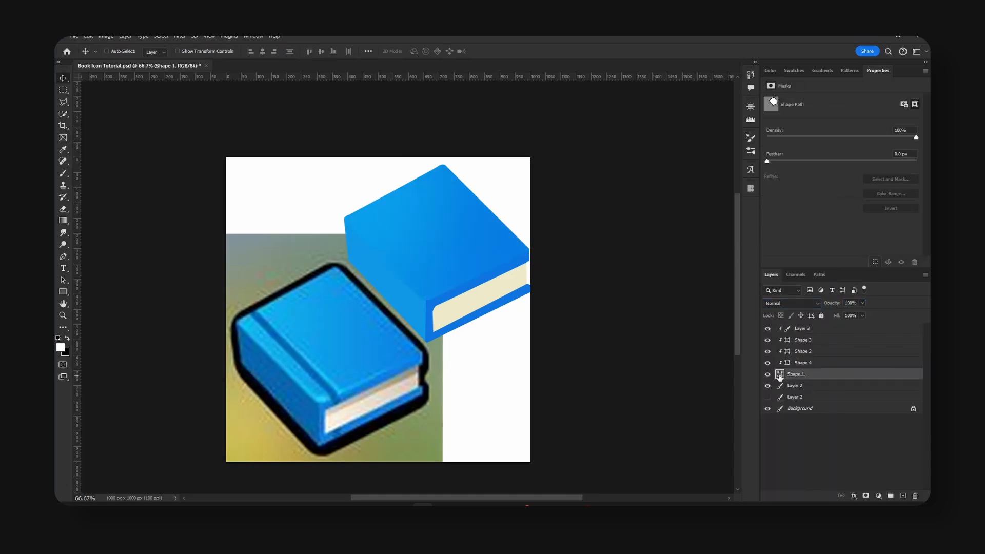
{"action": "double_click", "coordinate": [780, 374]}
{"action": "left_click", "coordinate": [299, 399]}
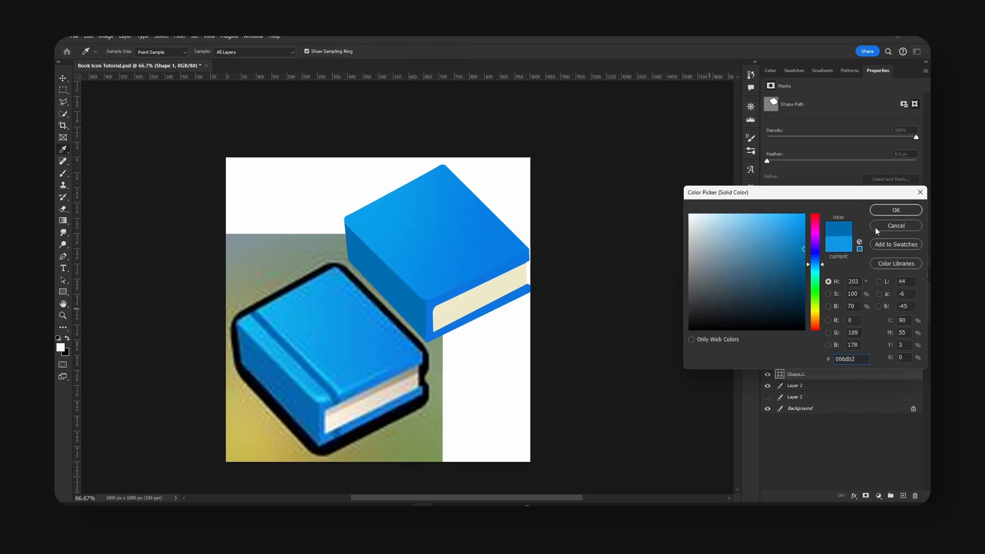
{"action": "left_click", "coordinate": [896, 213]}
{"action": "key", "text": "v"}
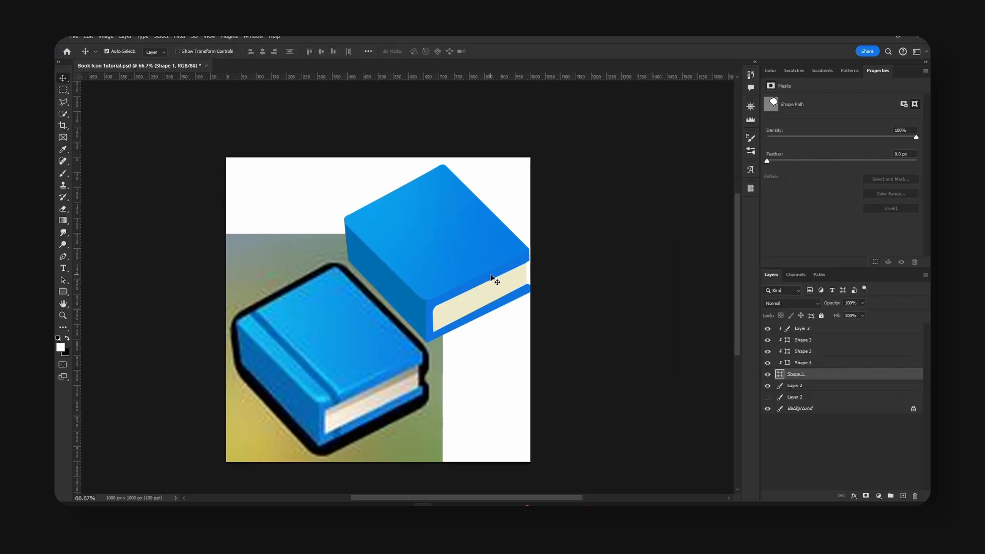
- Place an unclipped copy of the pages shape above all layers with the original hidden, and save the document
{"action": "left_click", "coordinate": [492, 282], "text": "ctrl"}
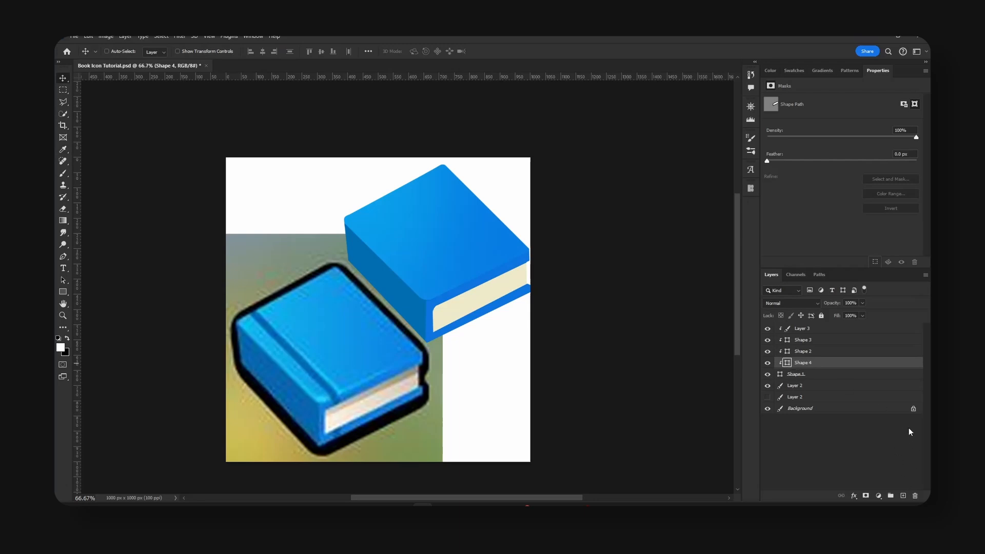
{"action": "left_click", "coordinate": [487, 314], "text": "ctrl"}
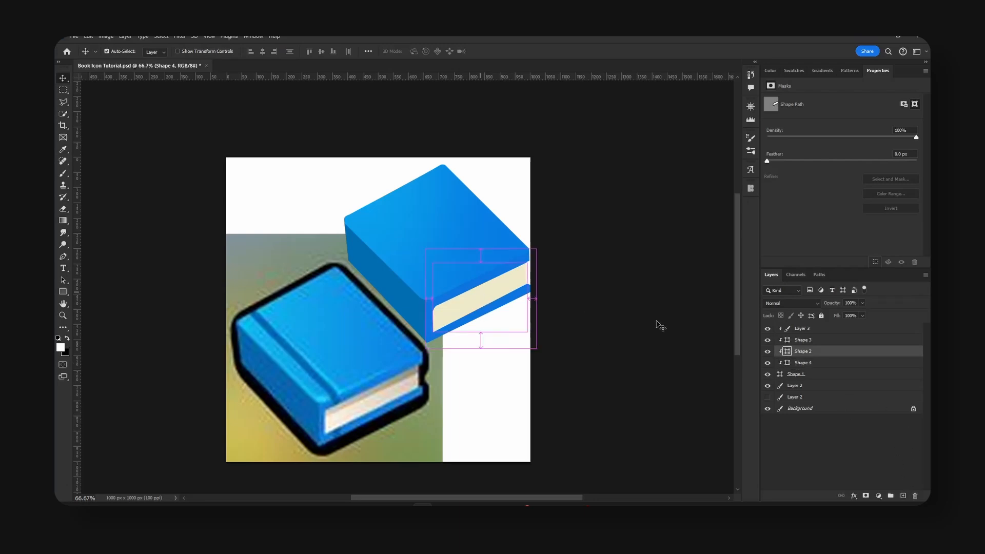
{"action": "left_click", "coordinate": [809, 356], "text": "alt"}
{"action": "key", "text": "ctrl+z"}
{"action": "left_click_drag", "start_coordinate": [807, 352], "coordinate": [809, 325]}
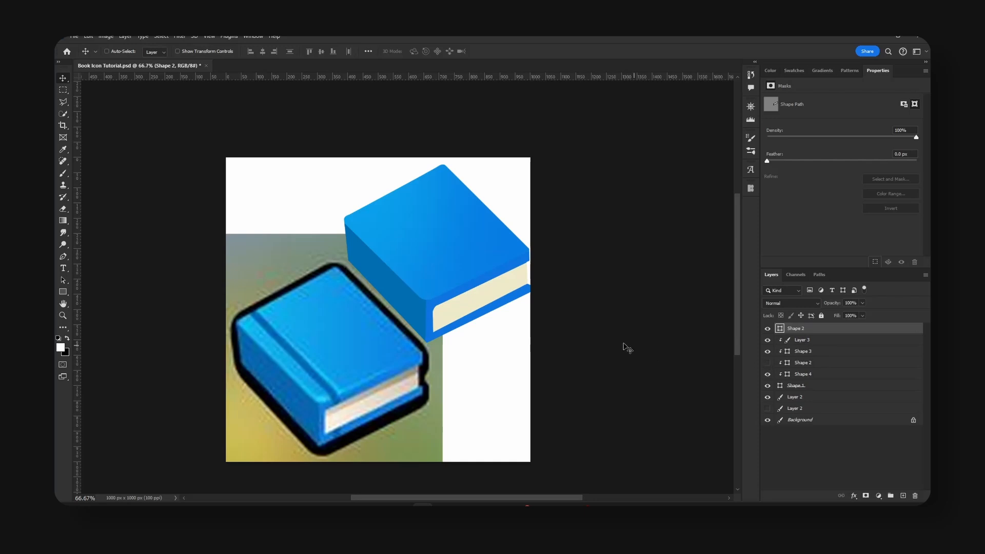
{"action": "key", "text": "ctrl+s"}
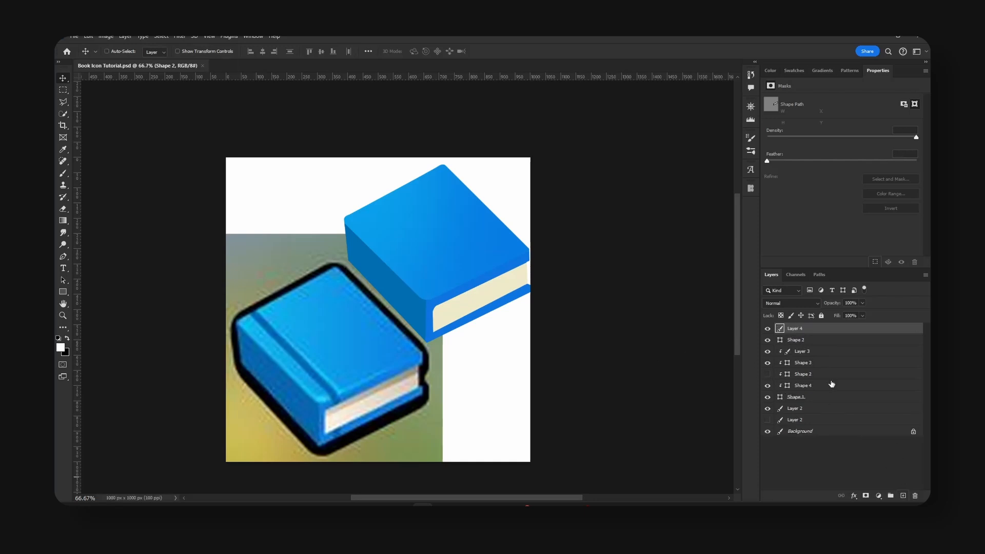
- Clip a new layer to the pages copy and trace a thin black shadow strip along the reference pages' upper edge
{"action": "left_click", "coordinate": [903, 496]}
{"action": "left_click", "coordinate": [822, 333], "text": "alt"}
{"action": "key", "text": "p"}
{"action": "key", "text": "d"}
{"action": "left_click", "coordinate": [323, 418]}
{"action": "left_click", "coordinate": [422, 370]}
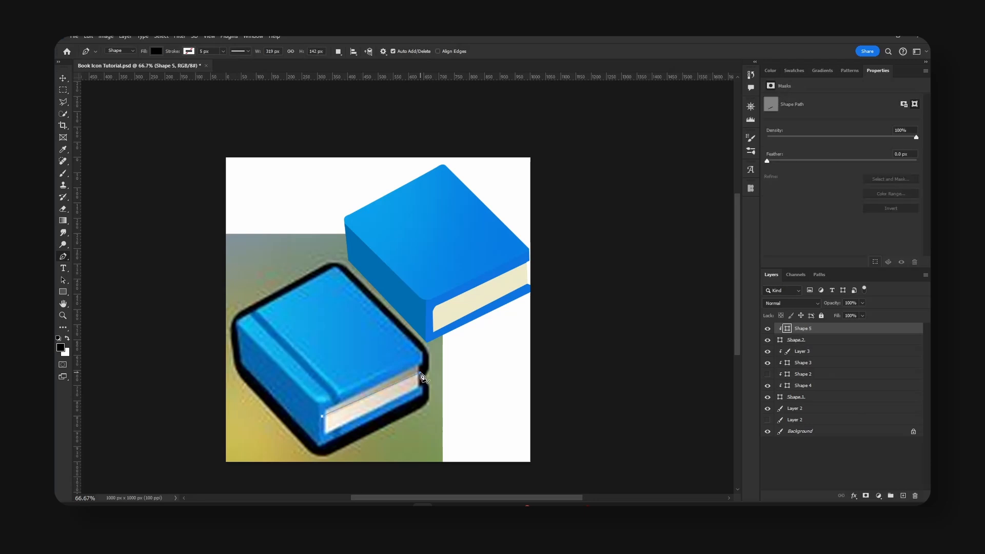
{"action": "left_click", "coordinate": [425, 358]}
{"action": "left_click", "coordinate": [323, 417]}
- Fit the shadow strip along the upper edge of the recreated pages with Free Transform and set its opacity to 21%
{"action": "key", "text": "v"}
{"action": "left_click_drag", "start_coordinate": [405, 401], "coordinate": [530, 285]}
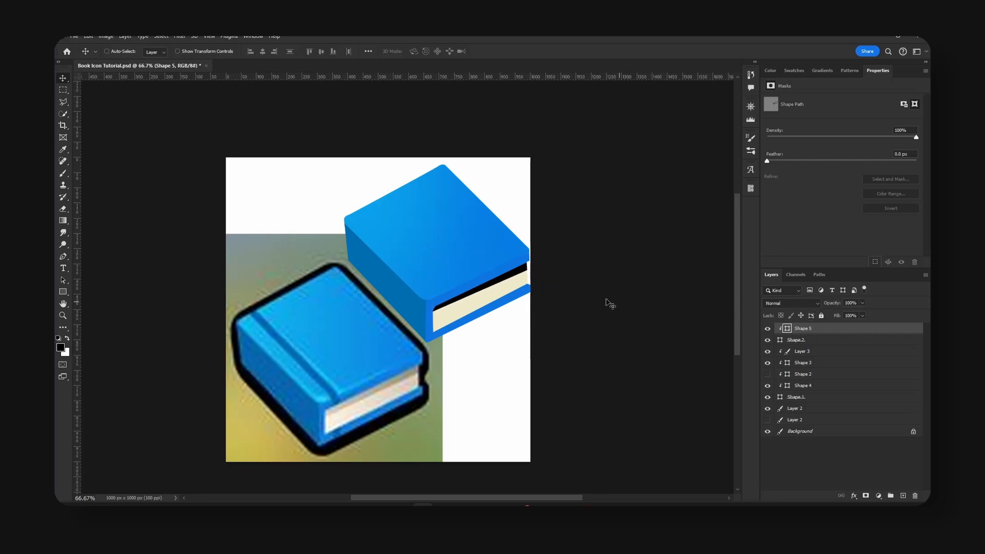
{"action": "key", "text": "ctrl+t"}
{"action": "left_click_drag", "start_coordinate": [563, 254], "coordinate": [564, 254]}
{"action": "key", "text": "Return"}
{"action": "left_click_drag", "start_coordinate": [833, 304], "coordinate": [736, 302]}
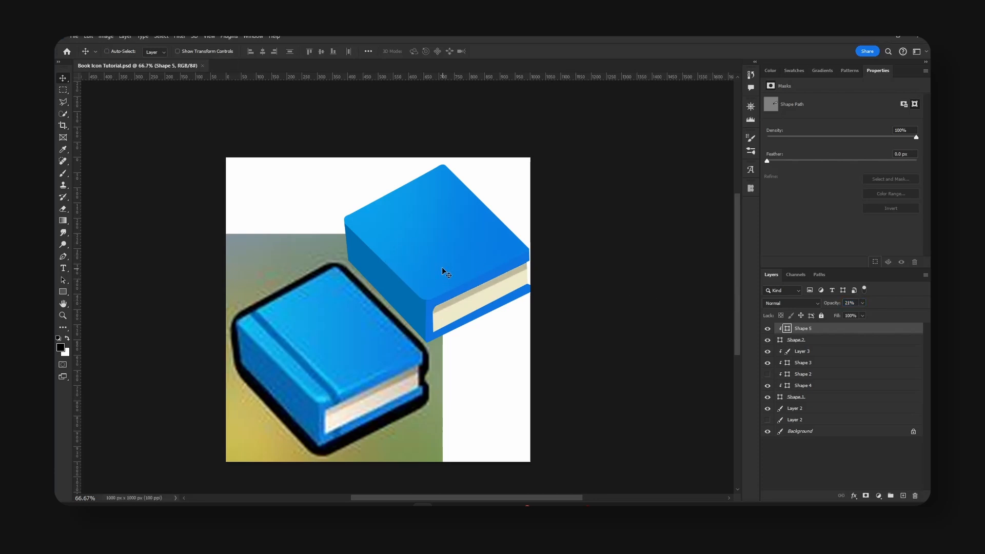
- On a new layer, trace the groove strip beside the reference book's spine and move it onto the recreated cover
{"action": "left_click", "coordinate": [904, 495]}
{"action": "key", "text": "p"}
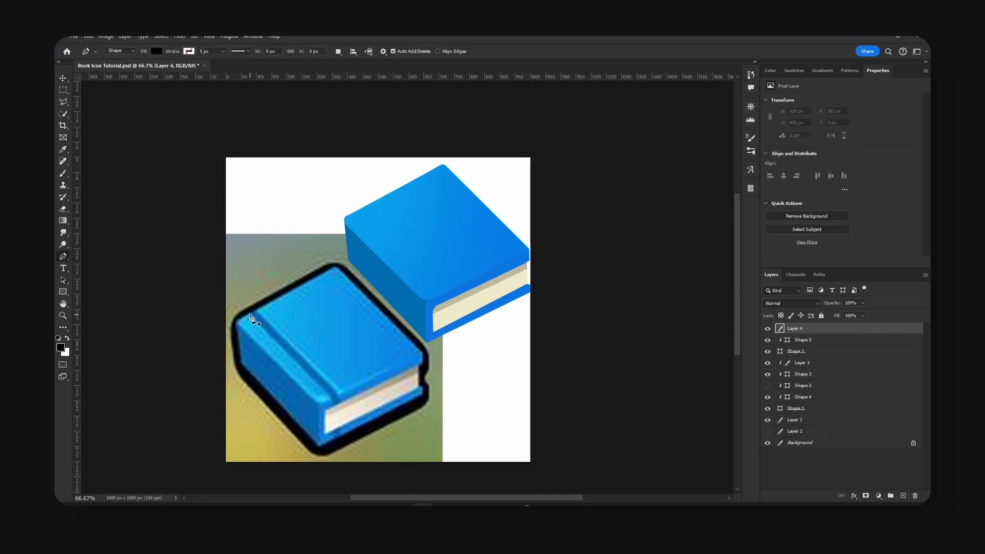
{"action": "left_click", "coordinate": [250, 314]}
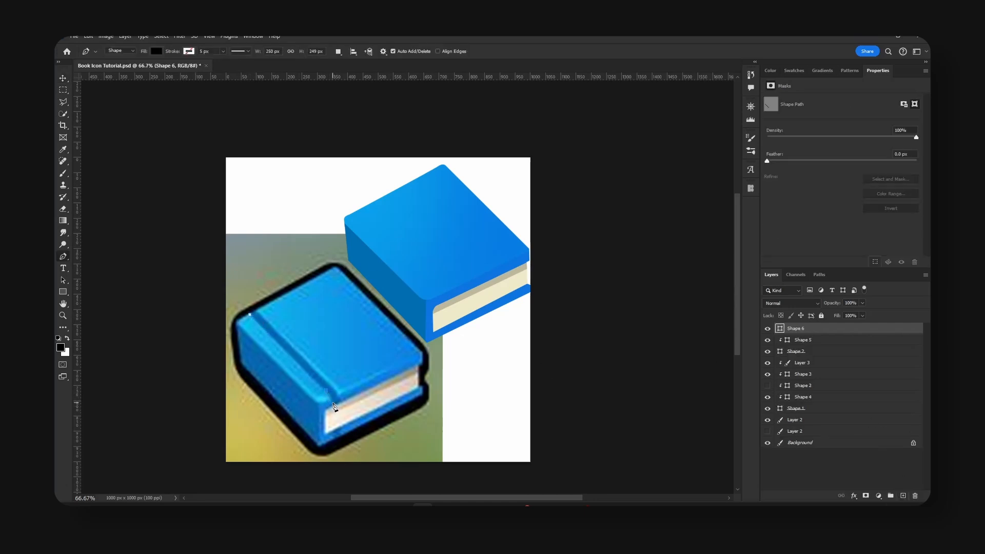
{"action": "left_click", "coordinate": [327, 391]}
{"action": "left_click", "coordinate": [336, 404]}
{"action": "left_click", "coordinate": [338, 404]}
{"action": "left_click", "coordinate": [342, 403]}
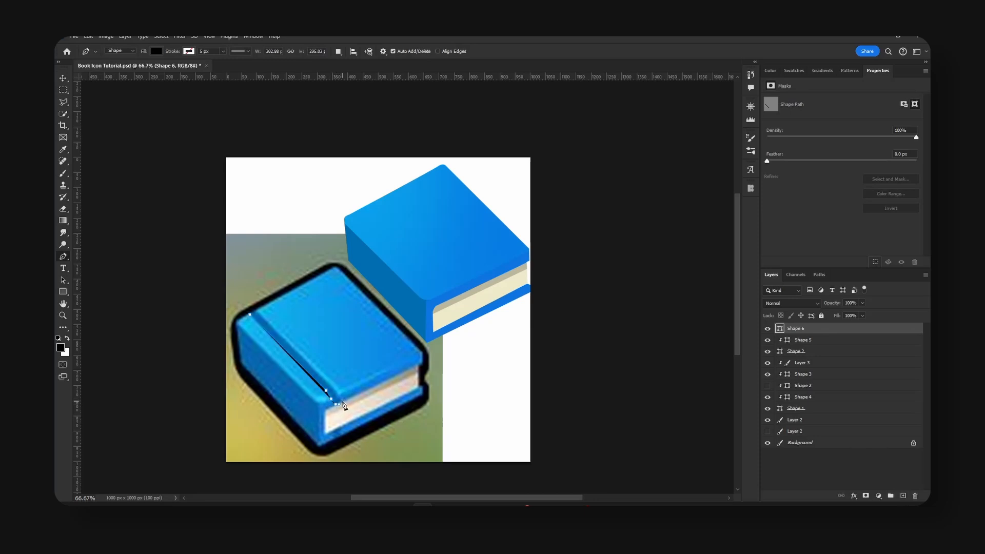
{"action": "left_click", "coordinate": [256, 310]}
{"action": "left_click", "coordinate": [251, 317]}
{"action": "key", "text": "v"}
{"action": "left_click_drag", "start_coordinate": [321, 336], "coordinate": [450, 269]}
- Fill the groove strip with the #0063b5 sampled from the reference, clip it to the book above the shading layer, and save
{"action": "double_click", "coordinate": [787, 329]}
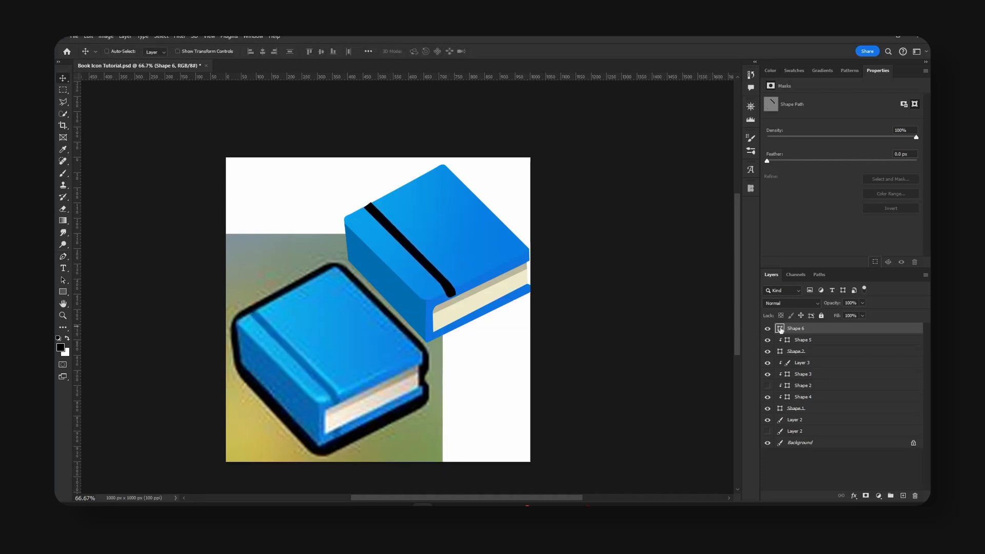
{"action": "left_click", "coordinate": [326, 379]}
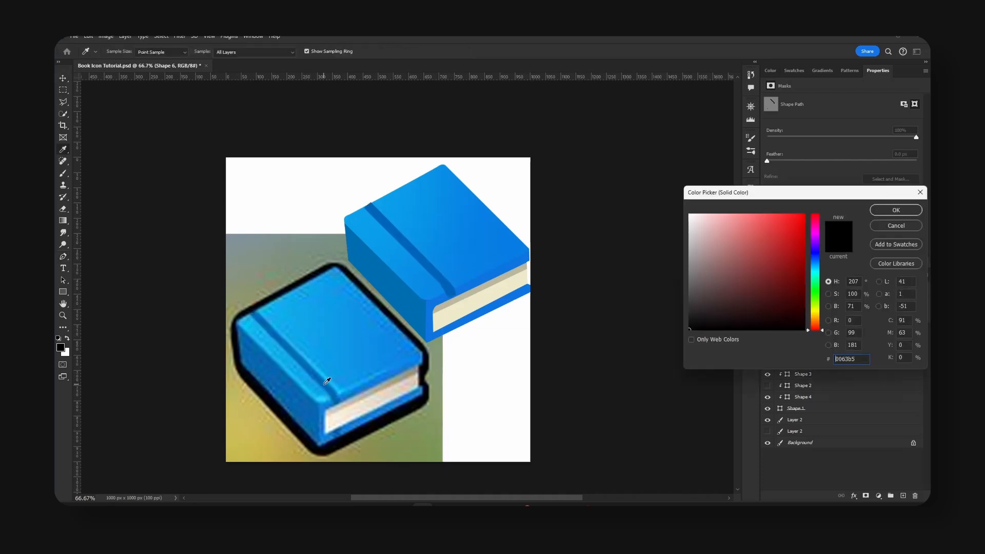
{"action": "left_click", "coordinate": [903, 212]}
{"action": "mouse_move", "coordinate": [828, 335]}
{"action": "left_mouse_down"}
{"action": "mouse_move", "coordinate": [816, 370]}
{"action": "mouse_move", "coordinate": [800, 371]}
{"action": "mouse_move", "coordinate": [826, 352]}
{"action": "left_mouse_up"}
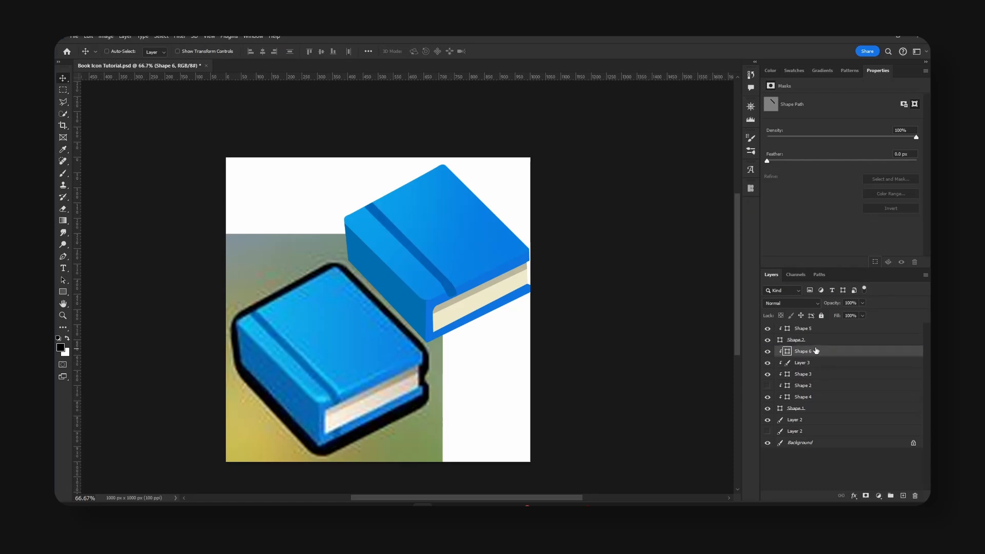
{"action": "key", "text": "ctrl+s"}
- Add a drop shadow to the groove strip with angle -133°, distance 5 px and size 0 px
{"action": "right_click", "coordinate": [831, 354]}
{"action": "left_click", "coordinate": [850, 109]}
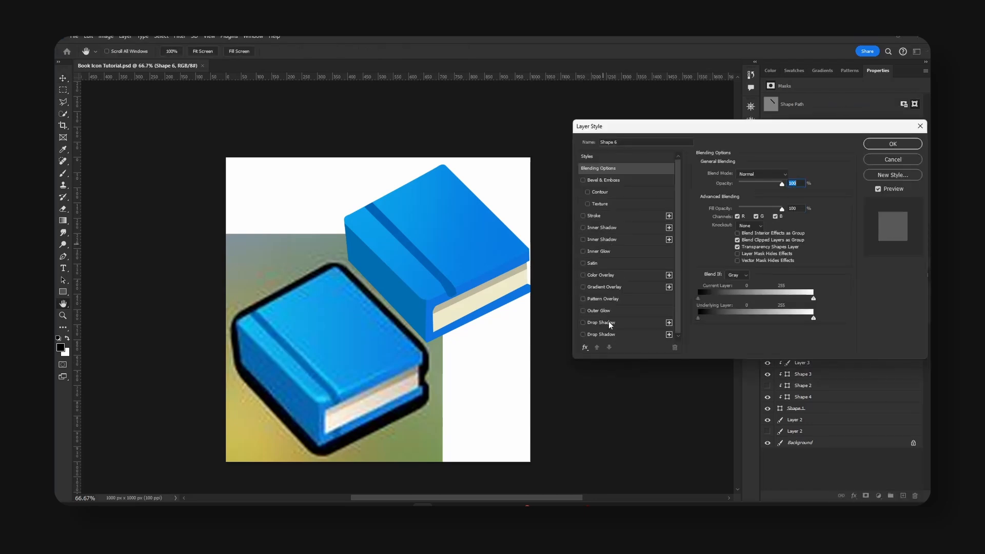
{"action": "left_click", "coordinate": [610, 323]}
{"action": "left_click_drag", "start_coordinate": [747, 237], "coordinate": [728, 235]}
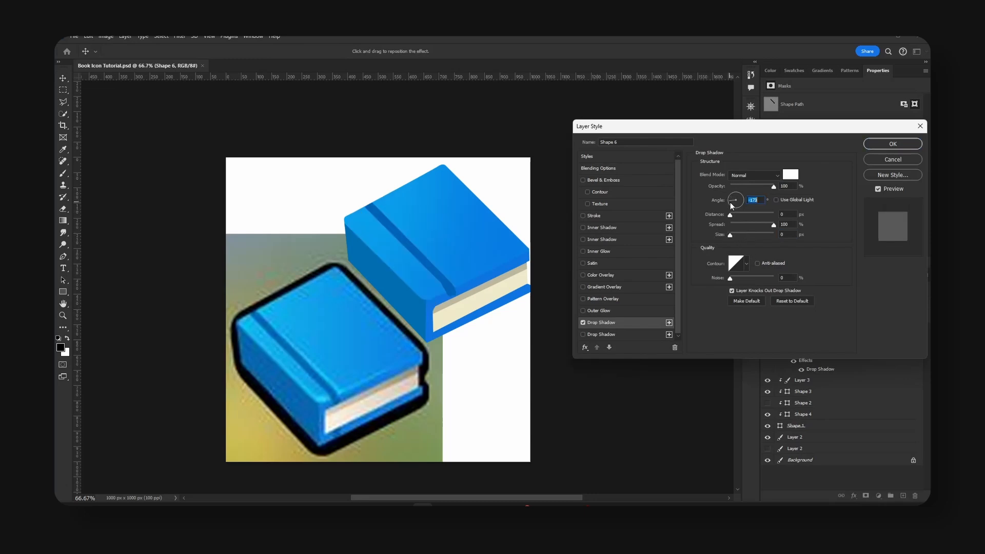
{"action": "left_click", "coordinate": [734, 215]}
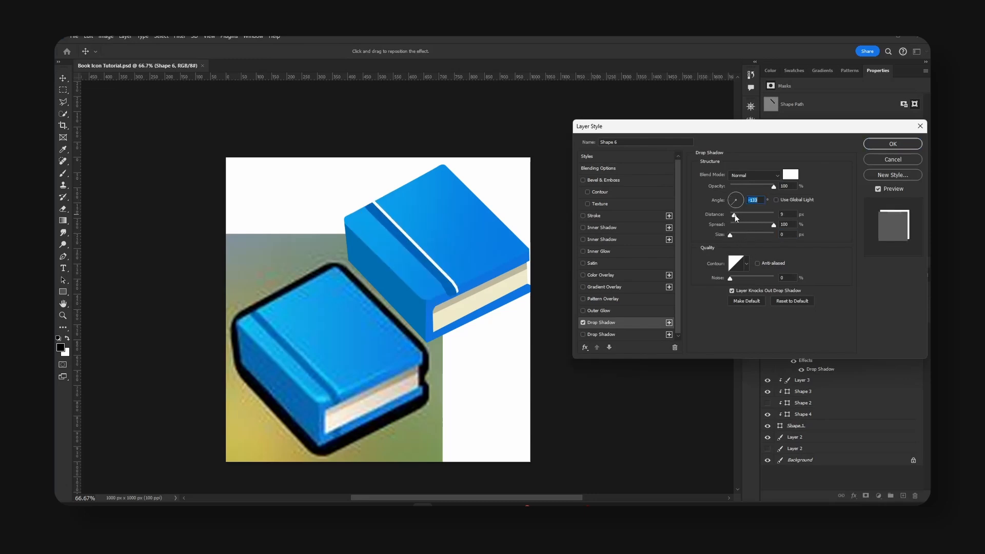
- Set the groove strip's drop shadow colour to the light blue #2cbbfb sampled from the reference highlight
{"action": "left_click", "coordinate": [791, 175]}
{"action": "left_click", "coordinate": [304, 350]}
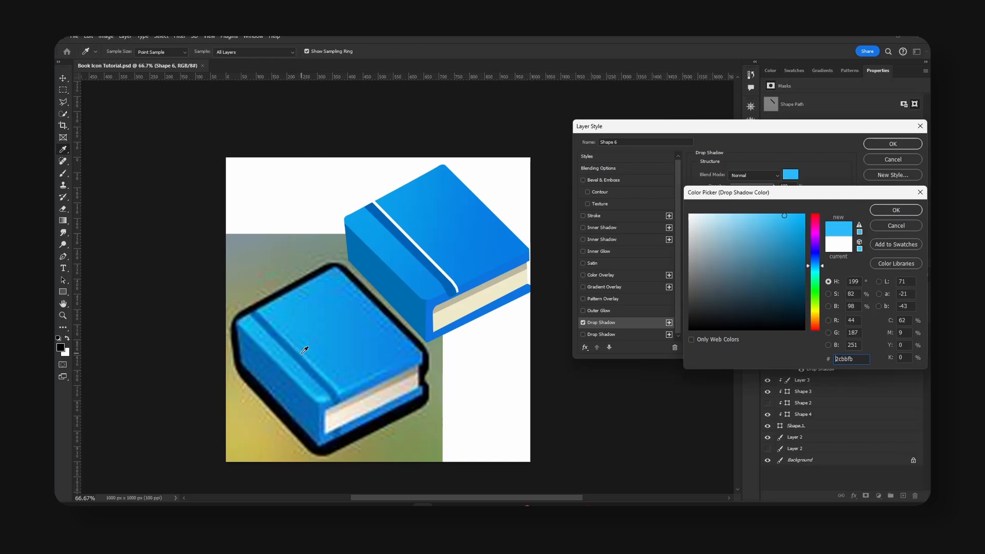
{"action": "left_click", "coordinate": [896, 212]}
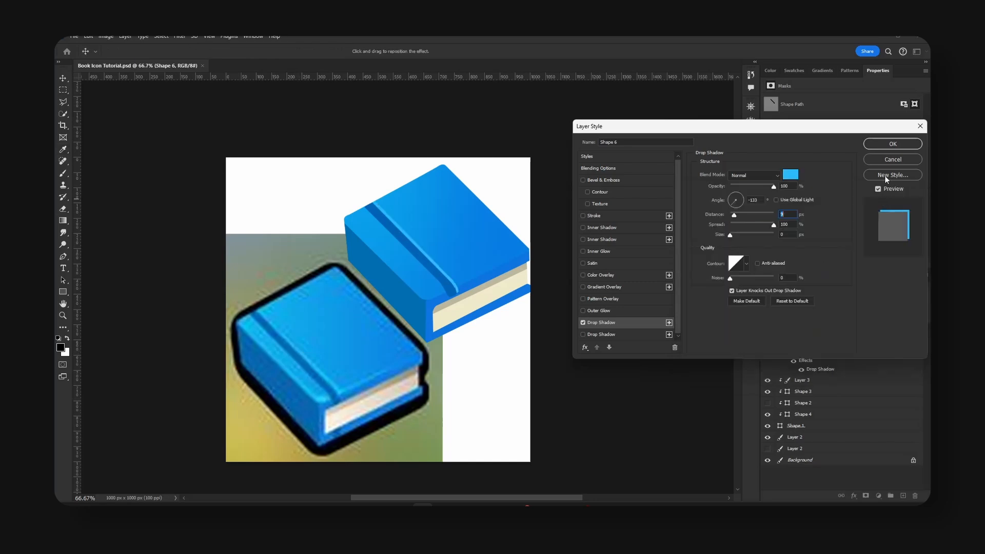
- Apply the groove strip's drop shadow and collapse its effects list
{"action": "left_click", "coordinate": [902, 145]}
{"action": "left_click", "coordinate": [916, 352]}
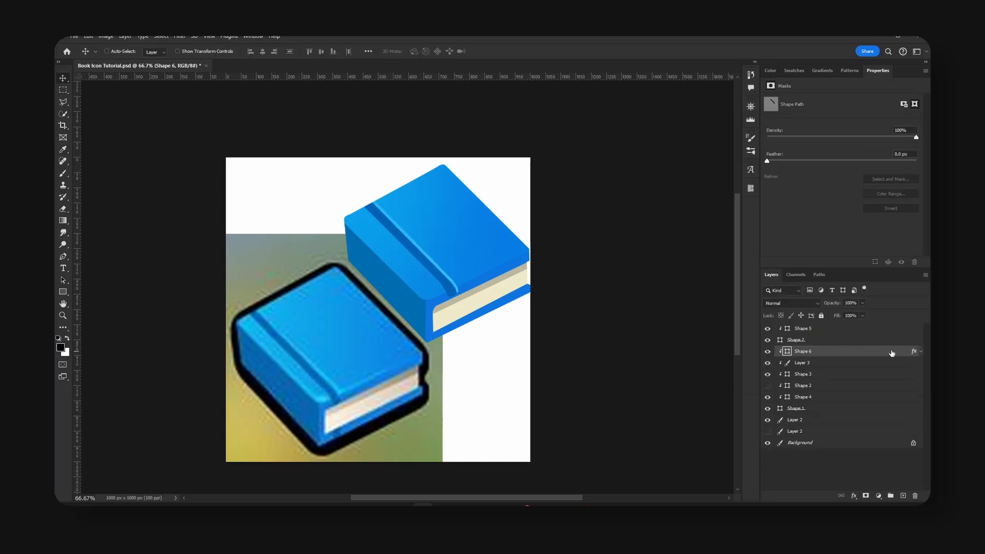
{"action": "left_click", "coordinate": [775, 362]}
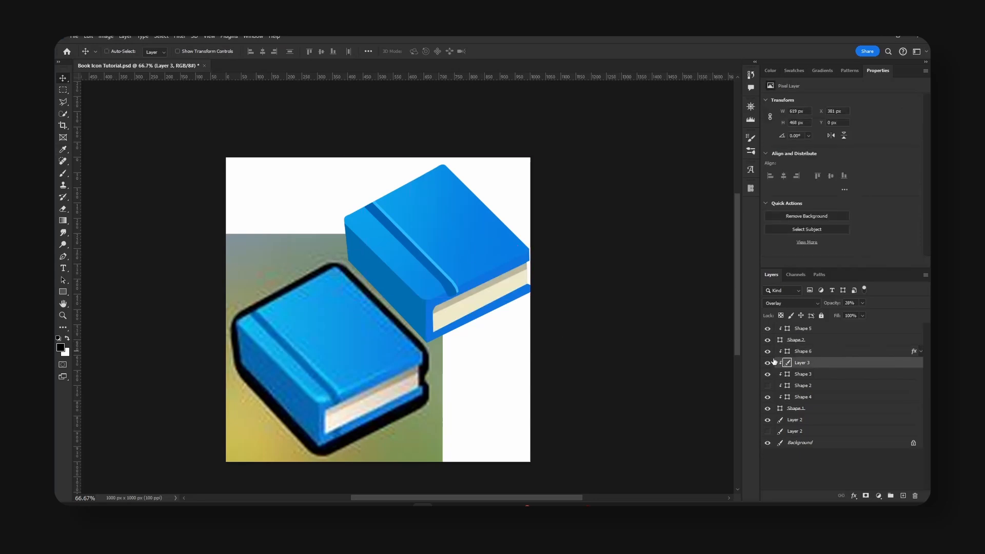
- Add an inner shadow to the Shape 3 cover layer with distance 0 px and size 5 px
{"action": "left_click", "coordinate": [768, 374]}
{"action": "left_click", "coordinate": [767, 375]}
{"action": "left_click", "coordinate": [844, 376]}
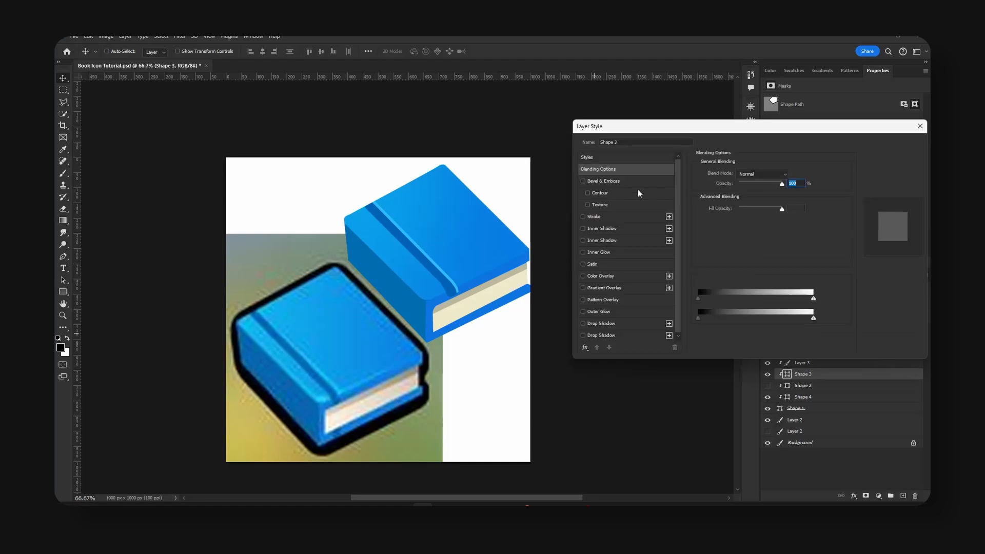
{"action": "left_click", "coordinate": [612, 228]}
{"action": "left_click_drag", "start_coordinate": [743, 215], "coordinate": [733, 238]}
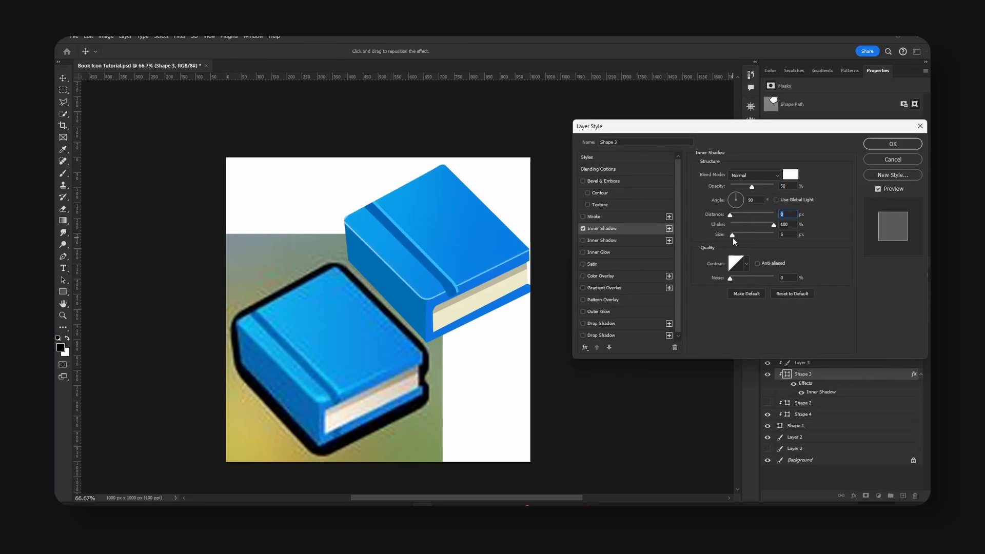
- Set the cover's inner shadow colour to the light blue #2cbbfb sampled from the book's highlight and apply the layer style
{"action": "left_click", "coordinate": [791, 174]}
{"action": "left_click", "coordinate": [425, 246]}
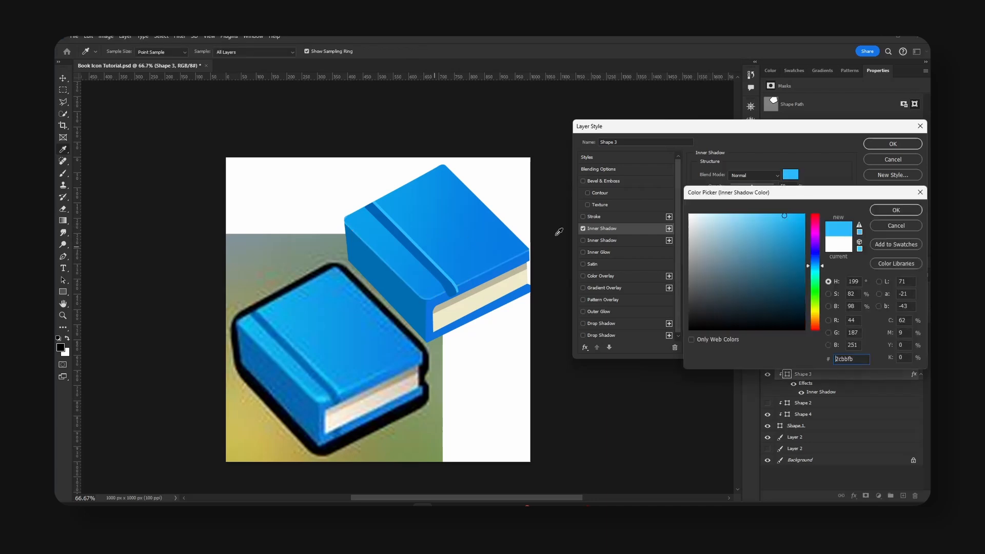
{"action": "left_click", "coordinate": [896, 210]}
{"action": "key", "text": "Return"}
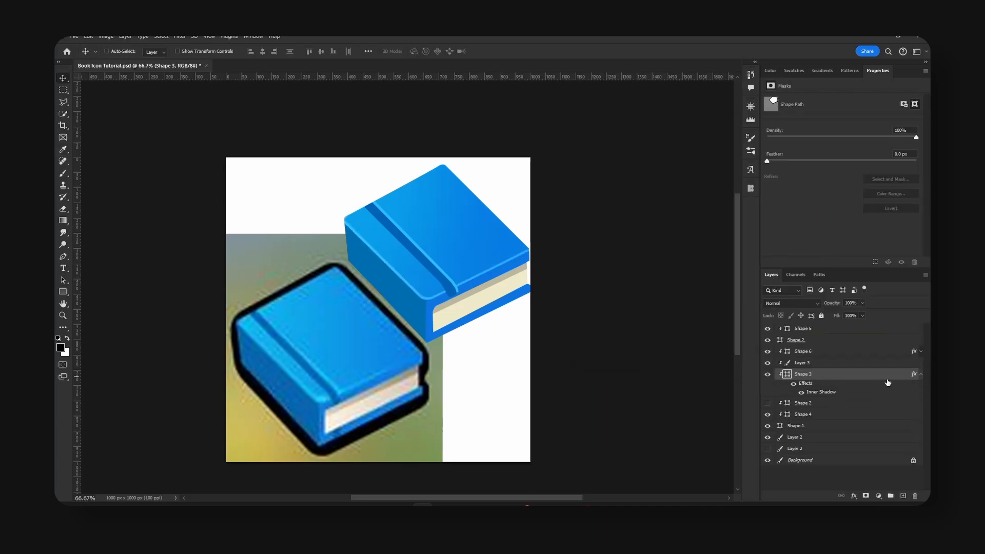
{"action": "left_click", "coordinate": [922, 374]}
- On a new clipped layer above Shape 4, brush soft black shading over the book's spine side and bottom cover edge
{"action": "left_click", "coordinate": [488, 282], "text": "ctrl"}
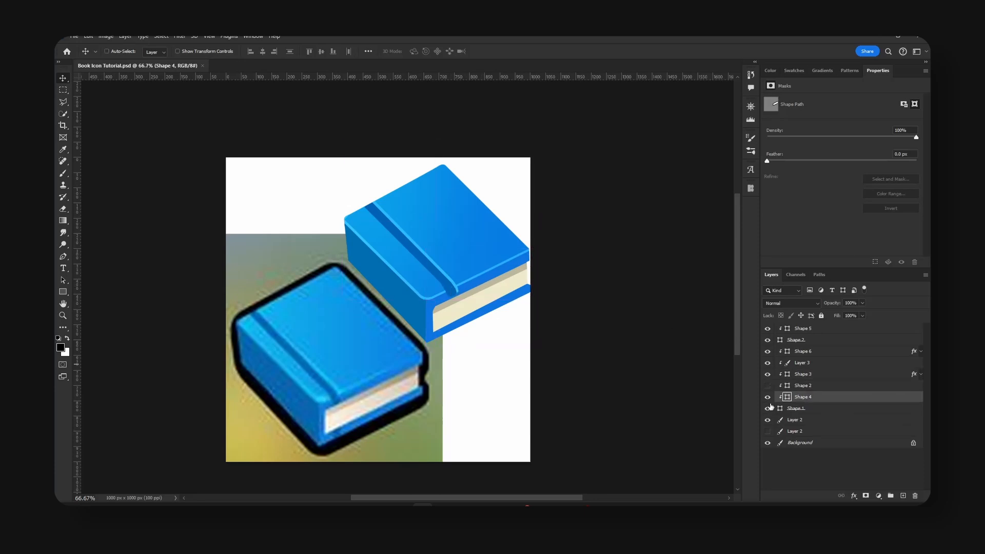
{"action": "left_click", "coordinate": [903, 496]}
{"action": "key", "text": "b"}
{"action": "mouse_move", "coordinate": [458, 368]}
{"action": "left_mouse_down"}
{"action": "mouse_move", "coordinate": [538, 370]}
{"action": "mouse_move", "coordinate": [425, 356]}
{"action": "mouse_move", "coordinate": [474, 350]}
{"action": "left_mouse_up"}
{"action": "mouse_move", "coordinate": [401, 362]}
{"action": "left_mouse_down"}
{"action": "mouse_move", "coordinate": [561, 363]}
{"action": "mouse_move", "coordinate": [561, 275]}
{"action": "left_mouse_up"}
{"action": "key", "text": "v"}
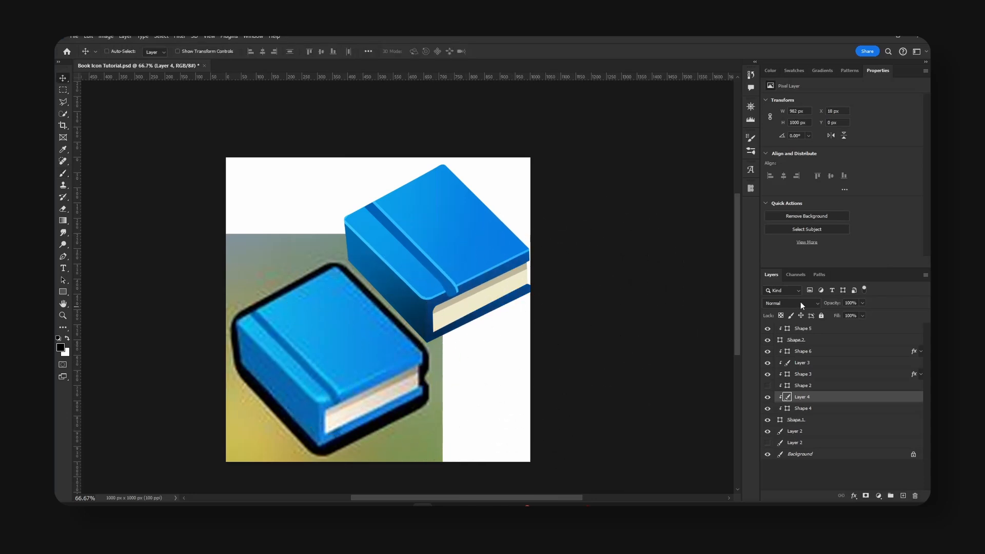
- Change the new shading layer's blend mode and lower its opacity to soften the painted shading
{"action": "left_click", "coordinate": [816, 303]}
{"action": "left_click", "coordinate": [795, 376]}
{"action": "mouse_move", "coordinate": [834, 303]}
{"action": "left_mouse_down"}
{"action": "mouse_move", "coordinate": [626, 317]}
{"action": "mouse_move", "coordinate": [638, 316]}
{"action": "left_mouse_up"}
{"action": "left_click", "coordinate": [777, 470]}
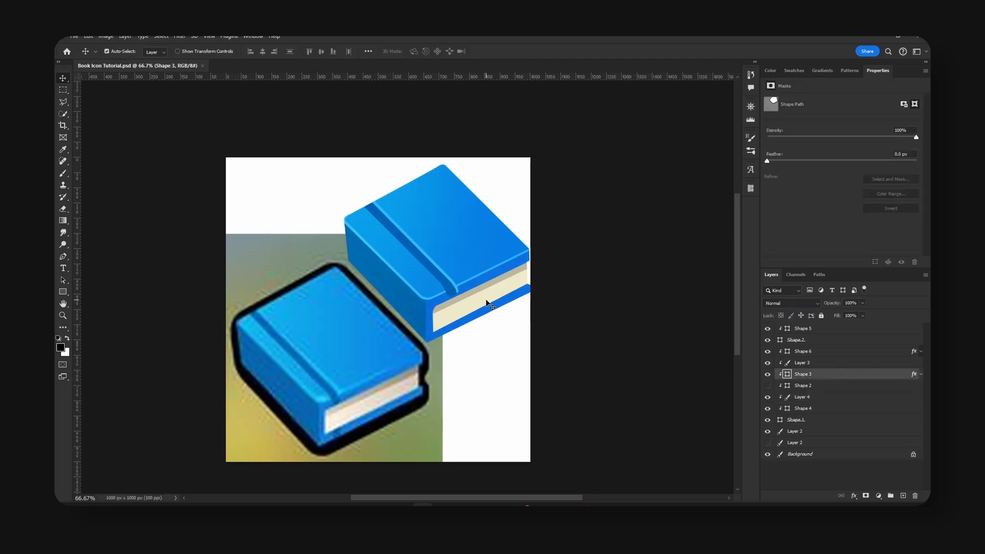
- Add a drop shadow to the Shape 2 pages layer with angle 90°, distance 10 px and size 0 px
{"action": "left_click", "coordinate": [849, 340]}
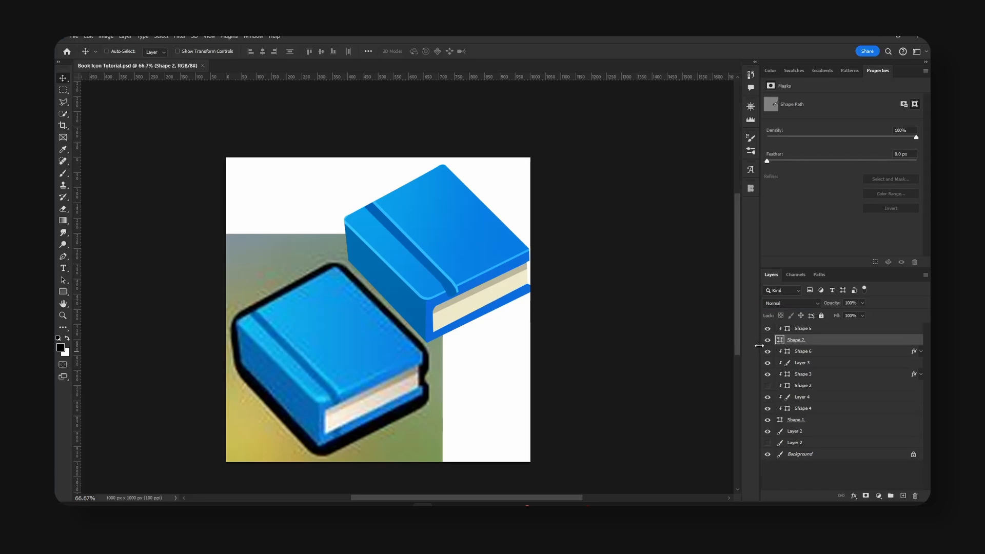
{"action": "double_click", "coordinate": [844, 340]}
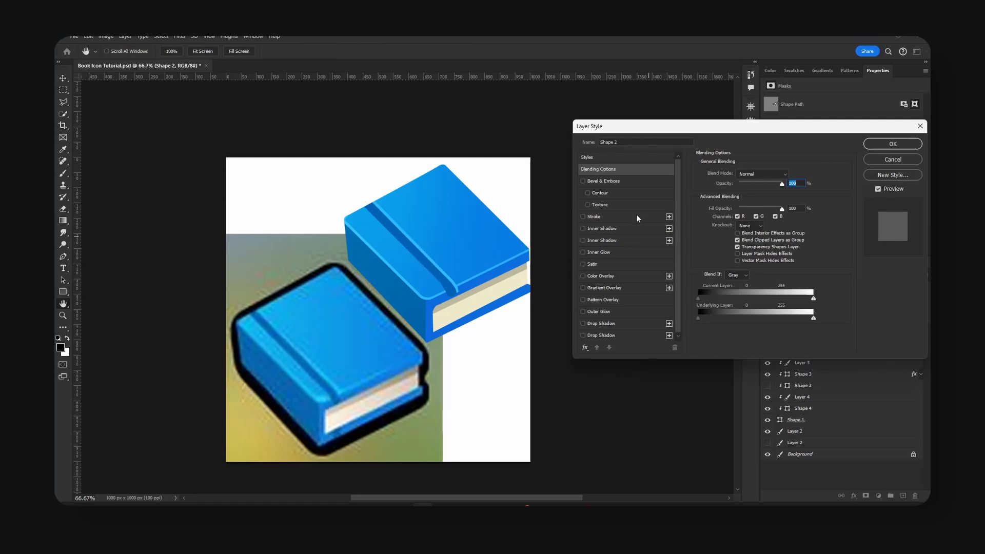
{"action": "left_click", "coordinate": [618, 336]}
{"action": "left_click_drag", "start_coordinate": [740, 233], "coordinate": [734, 213]}
- Set the pages' drop shadow colour to the dark blue #0a58b2, adjusted from a sample of the bottom cover edge
{"action": "left_click", "coordinate": [788, 174]}
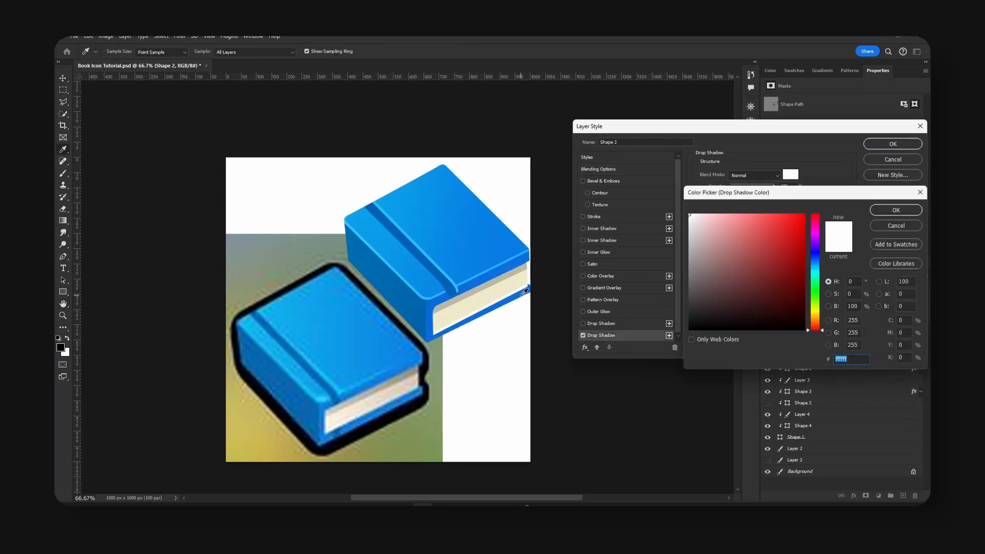
{"action": "left_click", "coordinate": [524, 290]}
{"action": "left_click_drag", "start_coordinate": [801, 256], "coordinate": [799, 248]}
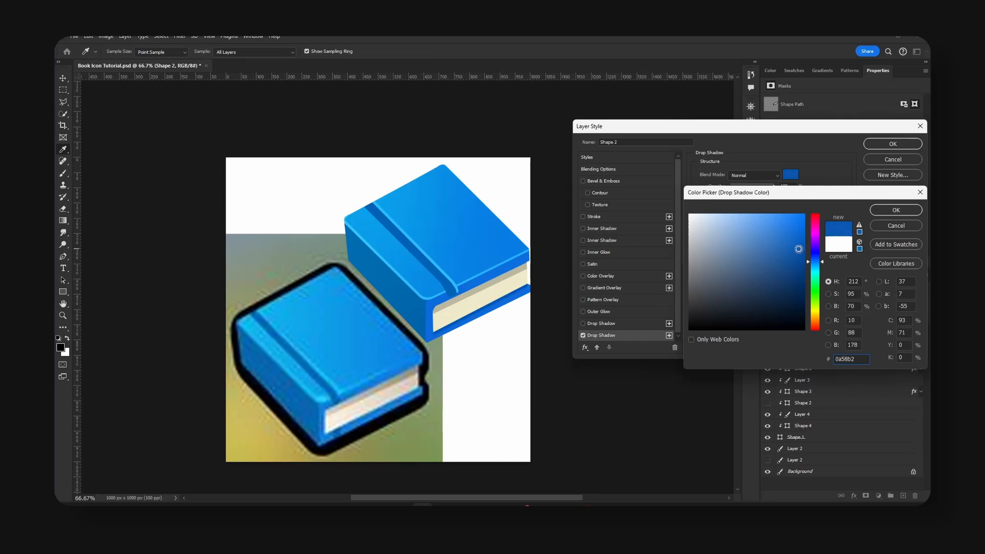
{"action": "left_click", "coordinate": [893, 226]}
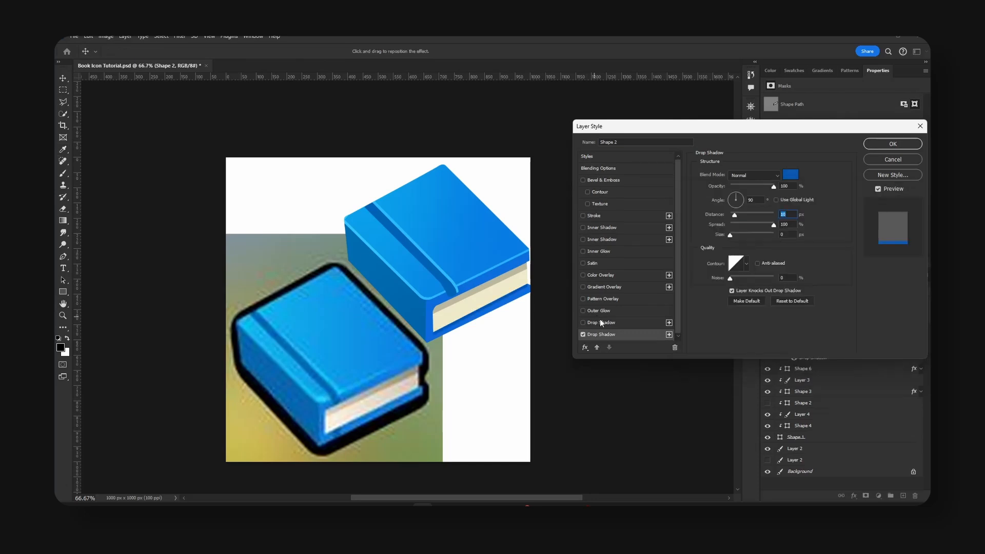
- Add a second drop shadow to the pages with angle -28° and distance 5 px, and adjust its size slightly
{"action": "left_click", "coordinate": [600, 322]}
{"action": "mouse_move", "coordinate": [736, 201]}
{"action": "left_mouse_down"}
{"action": "mouse_move", "coordinate": [740, 217]}
{"action": "mouse_move", "coordinate": [740, 206]}
{"action": "mouse_move", "coordinate": [732, 214]}
{"action": "mouse_move", "coordinate": [743, 205]}
{"action": "left_mouse_up"}
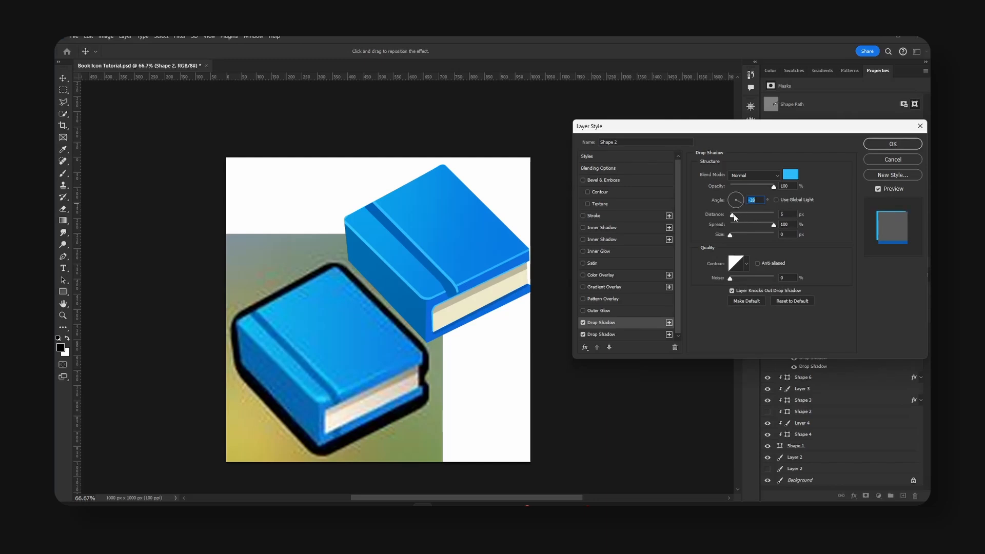
{"action": "left_click", "coordinate": [733, 214]}
{"action": "left_click_drag", "start_coordinate": [731, 235], "coordinate": [731, 235]}
- Set the second drop shadow to a bright blue adjusted from a sample of the cover's front edge, and apply the layer style
{"action": "left_click", "coordinate": [795, 177]}
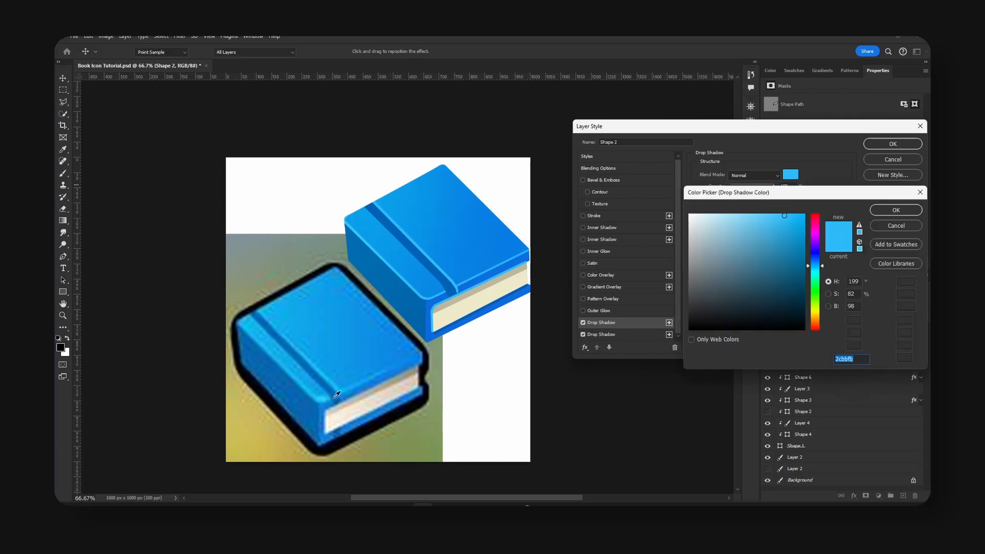
{"action": "left_click", "coordinate": [353, 385]}
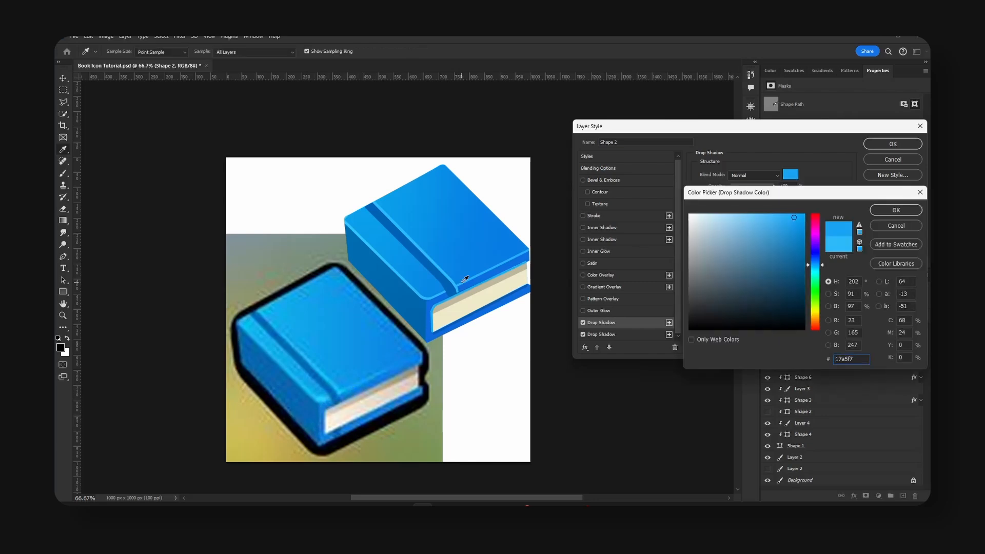
{"action": "left_click", "coordinate": [444, 292]}
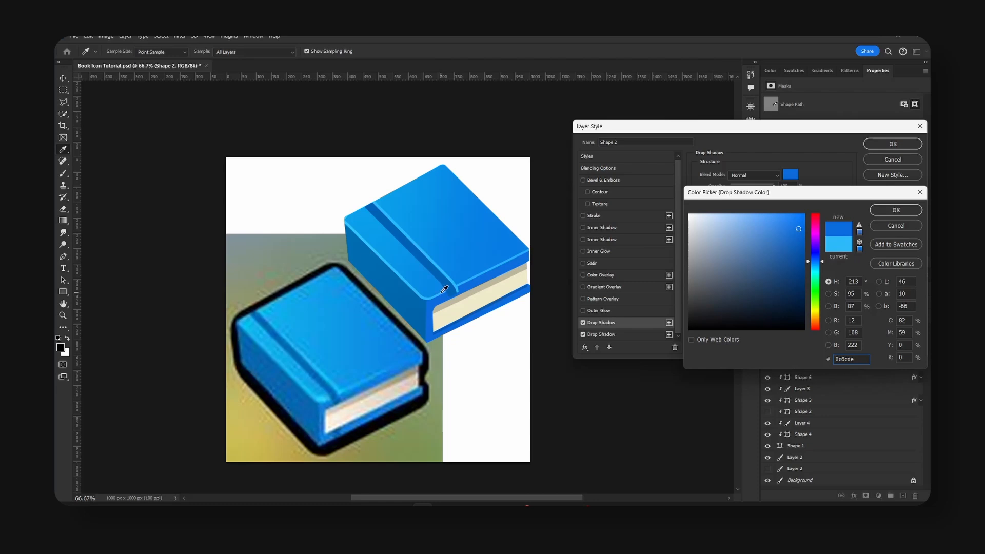
{"action": "left_click", "coordinate": [445, 289]}
{"action": "left_click", "coordinate": [476, 281]}
{"action": "left_click_drag", "start_coordinate": [789, 225], "coordinate": [792, 218]}
{"action": "left_click", "coordinate": [891, 211]}
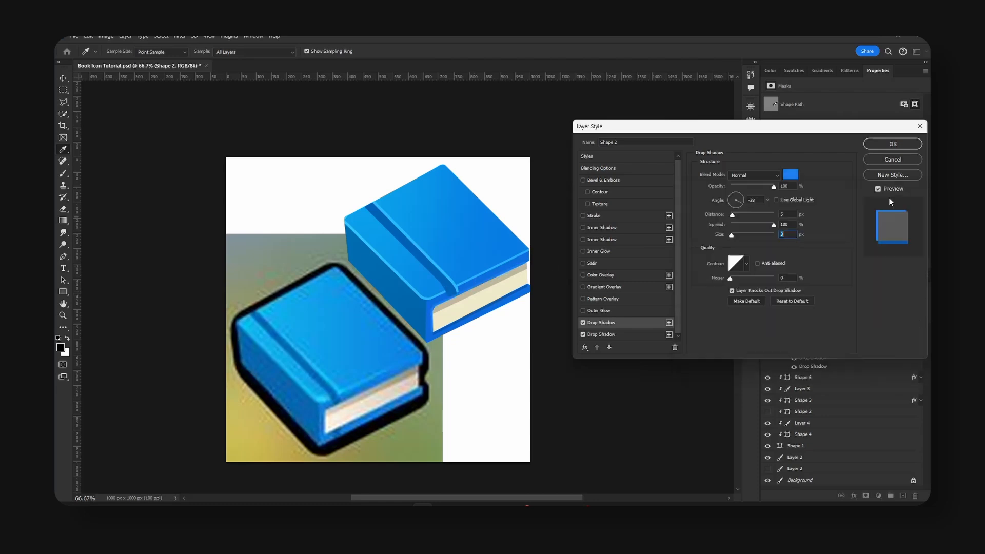
{"action": "left_click", "coordinate": [893, 144]}
{"action": "left_click", "coordinate": [921, 341]}
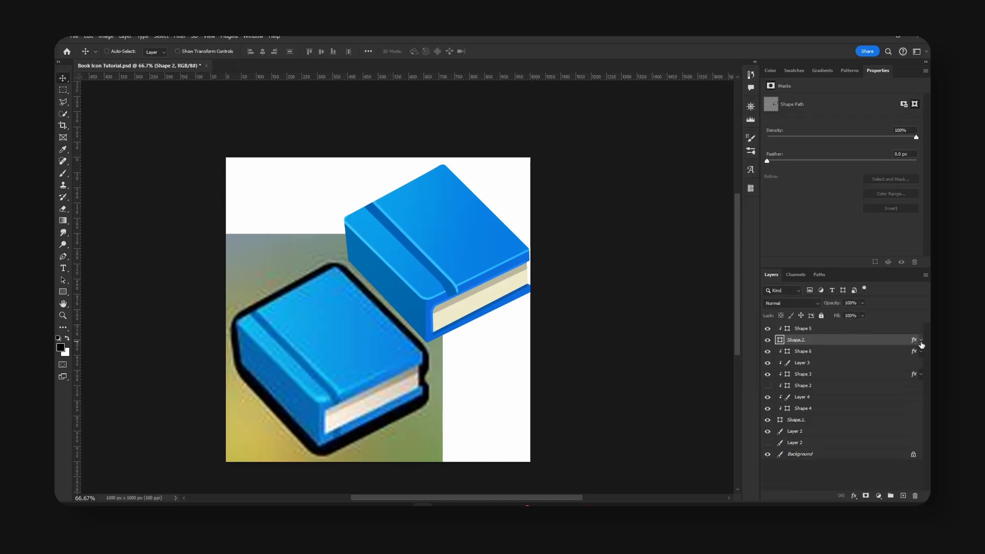
- Hide the reference image layer and group all the book layers from Shape 5 down to Shape 1
{"action": "left_click", "coordinate": [892, 331]}
{"action": "left_click", "coordinate": [828, 421], "text": "shift"}
{"action": "left_click", "coordinate": [768, 432]}
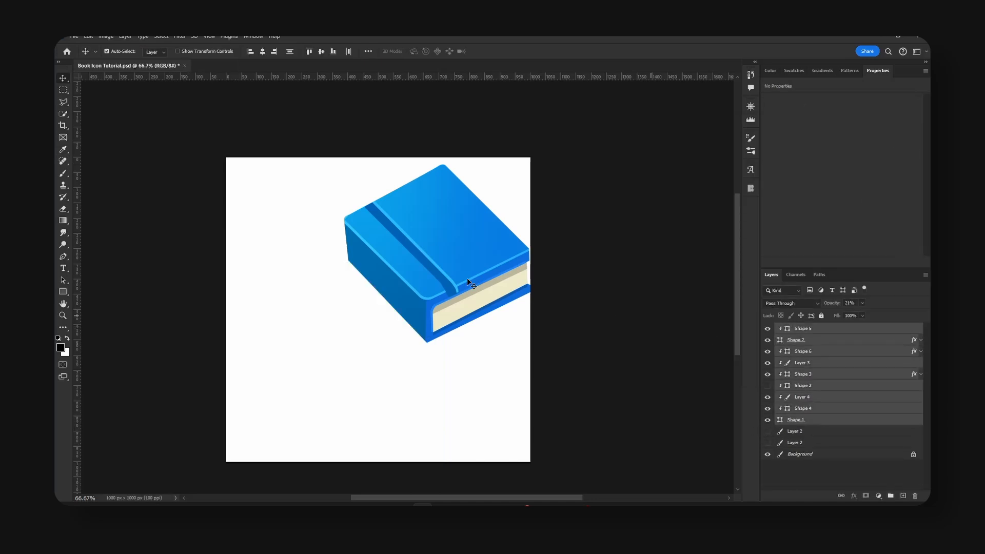
{"action": "key", "text": "ctrl+g"}
- Duplicate the book group, hide the original, and centre the copy horizontally and vertically on the canvas
{"action": "left_click_drag", "start_coordinate": [498, 266], "coordinate": [458, 337]}
{"action": "key", "text": "ctrl+j"}
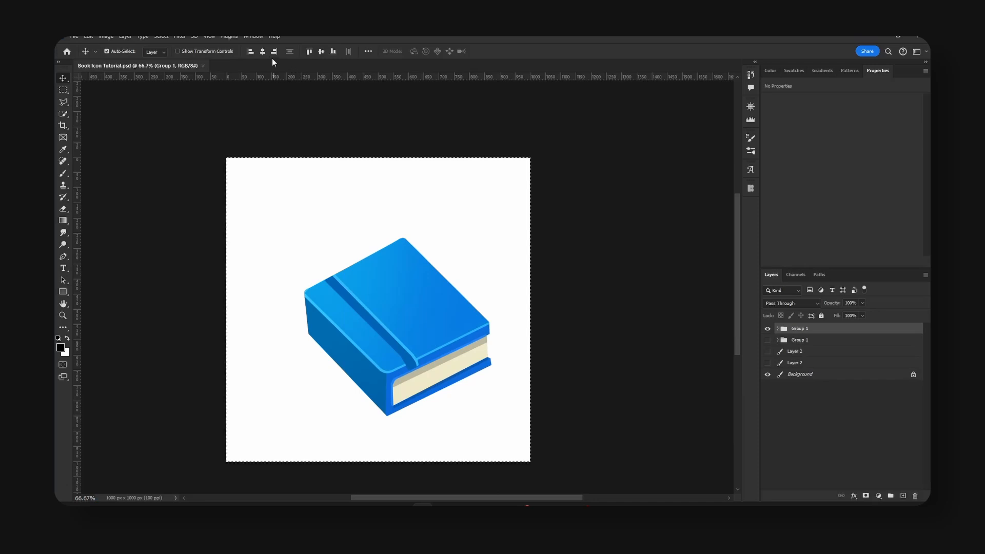
{"action": "key", "text": "ctrl+a"}
{"action": "left_click", "coordinate": [262, 51]}
{"action": "left_click", "coordinate": [321, 51]}
{"action": "key", "text": "ctrl+d"}
- Convert the centred book group to a smart object and add a 30 px black outside stroke
{"action": "right_click", "coordinate": [825, 329]}
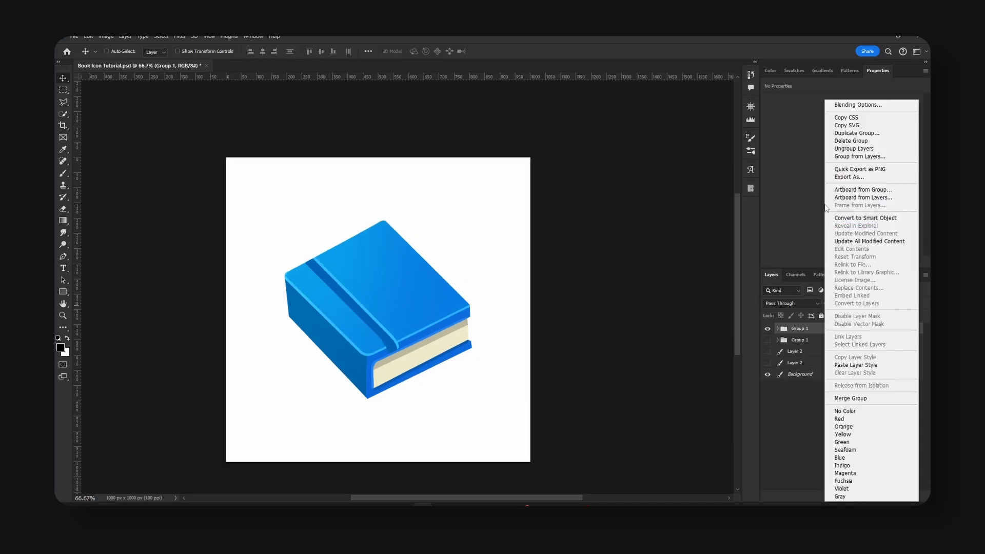
{"action": "left_click", "coordinate": [847, 219]}
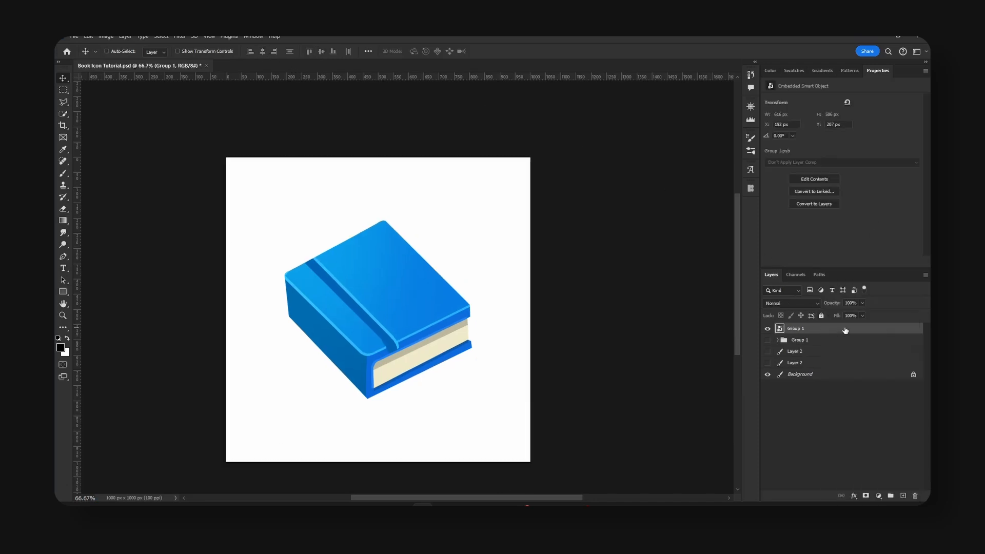
{"action": "double_click", "coordinate": [846, 330]}
{"action": "left_click", "coordinate": [594, 217]}
{"action": "left_click_drag", "start_coordinate": [729, 169], "coordinate": [741, 171]}
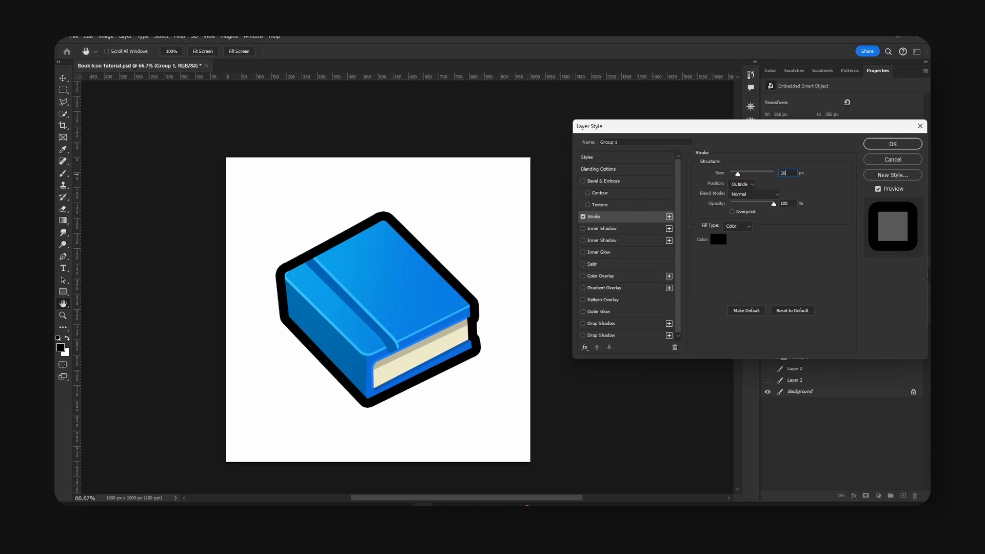
{"action": "key", "text": "Return"}
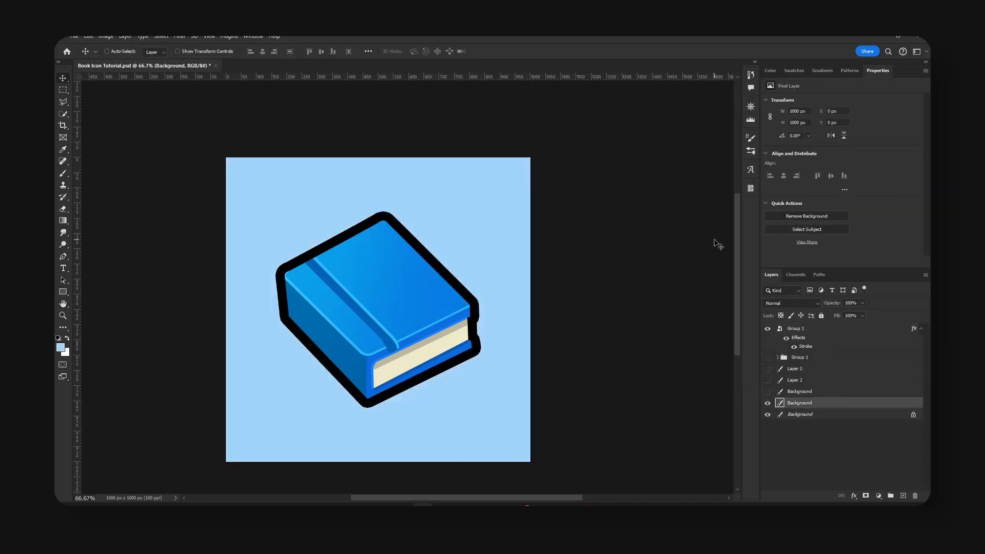